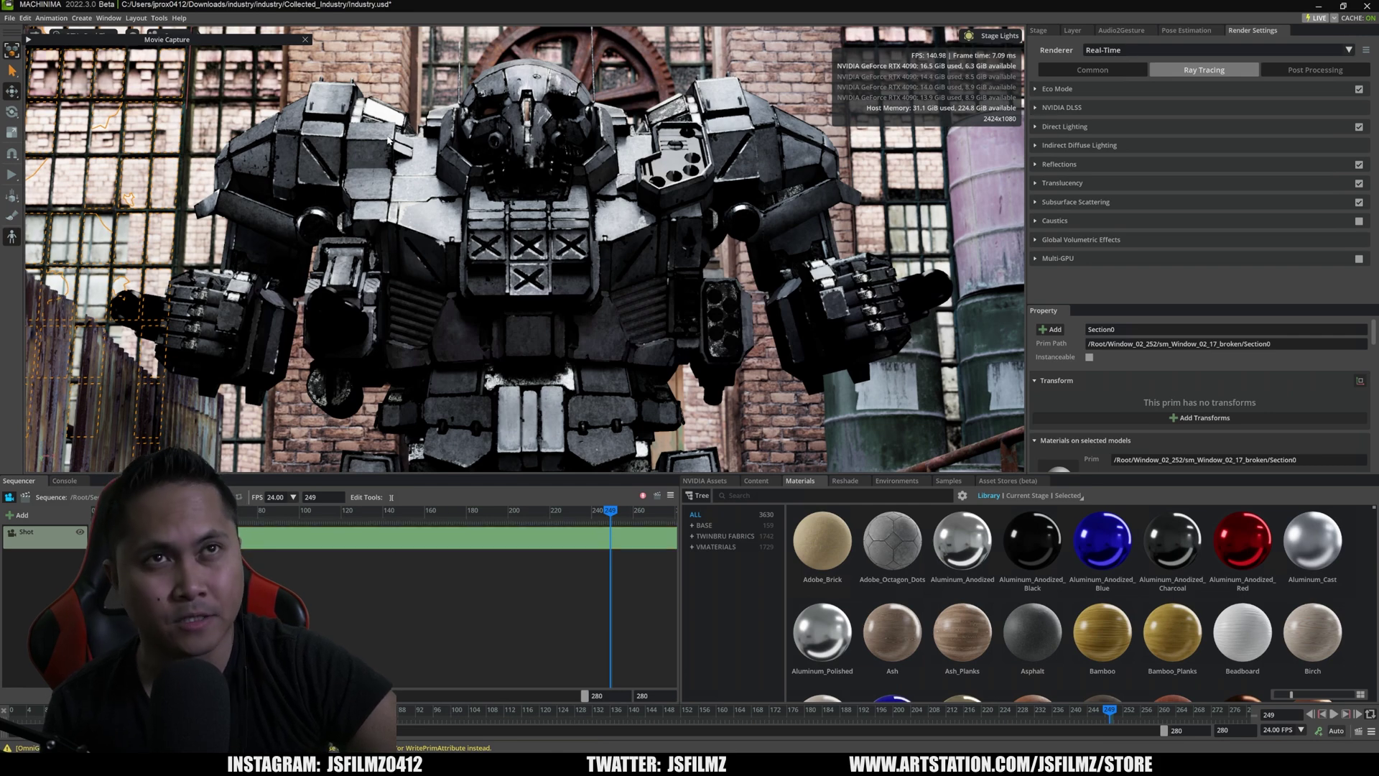
# Step: Set the renderer to Interactive (Path Tracing) and review its Sampling & Caching and Path-Tracing settings
pyautogui.moveTo(114, 40); pyautogui.dragTo(119, 59)
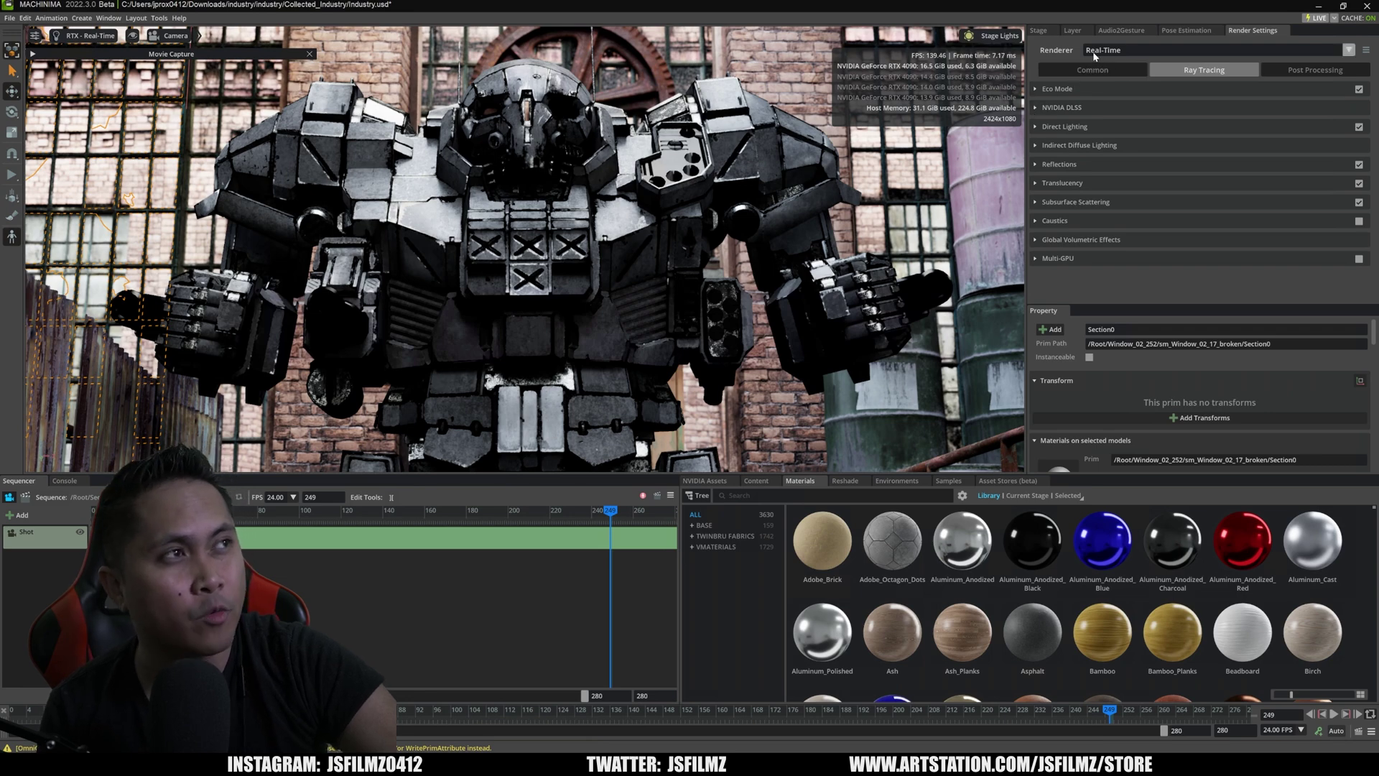
pyautogui.click(1119, 51)
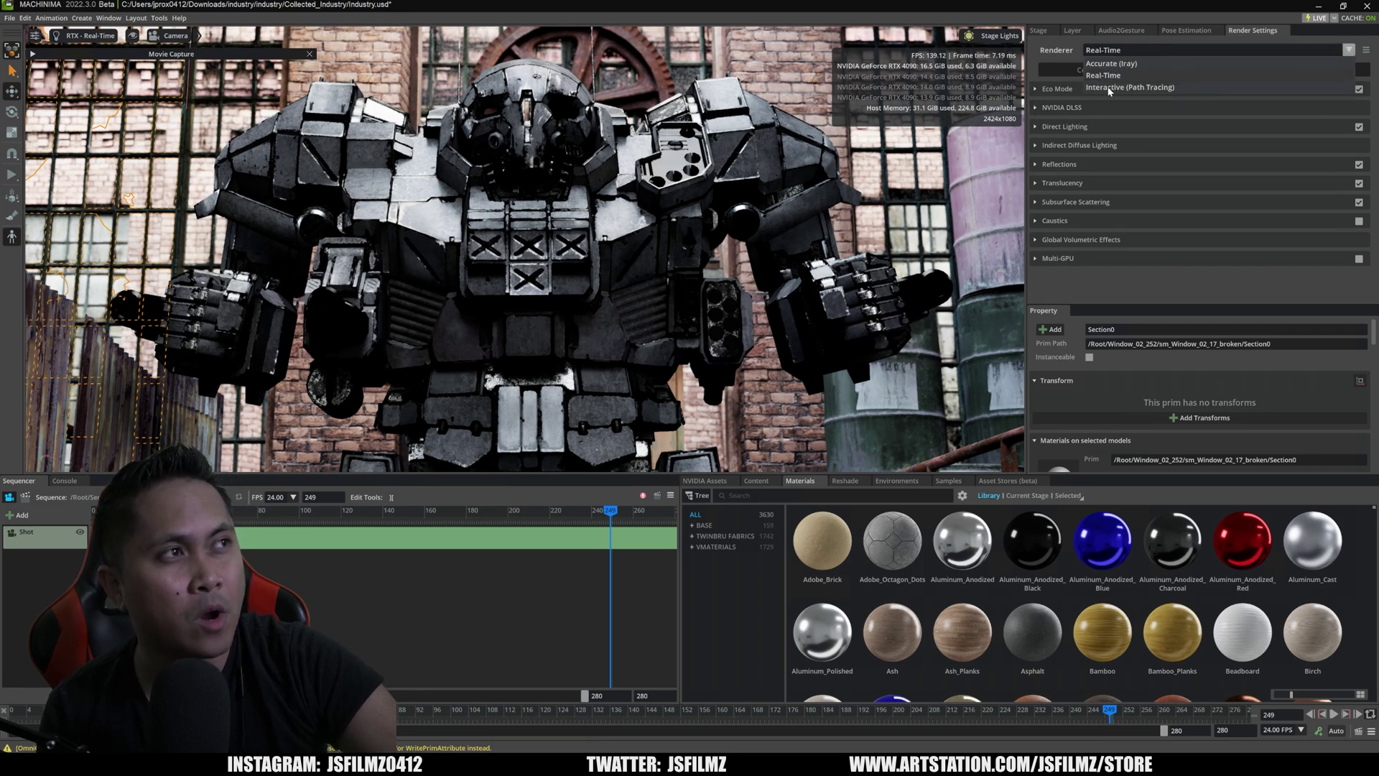
pyautogui.click(1109, 88)
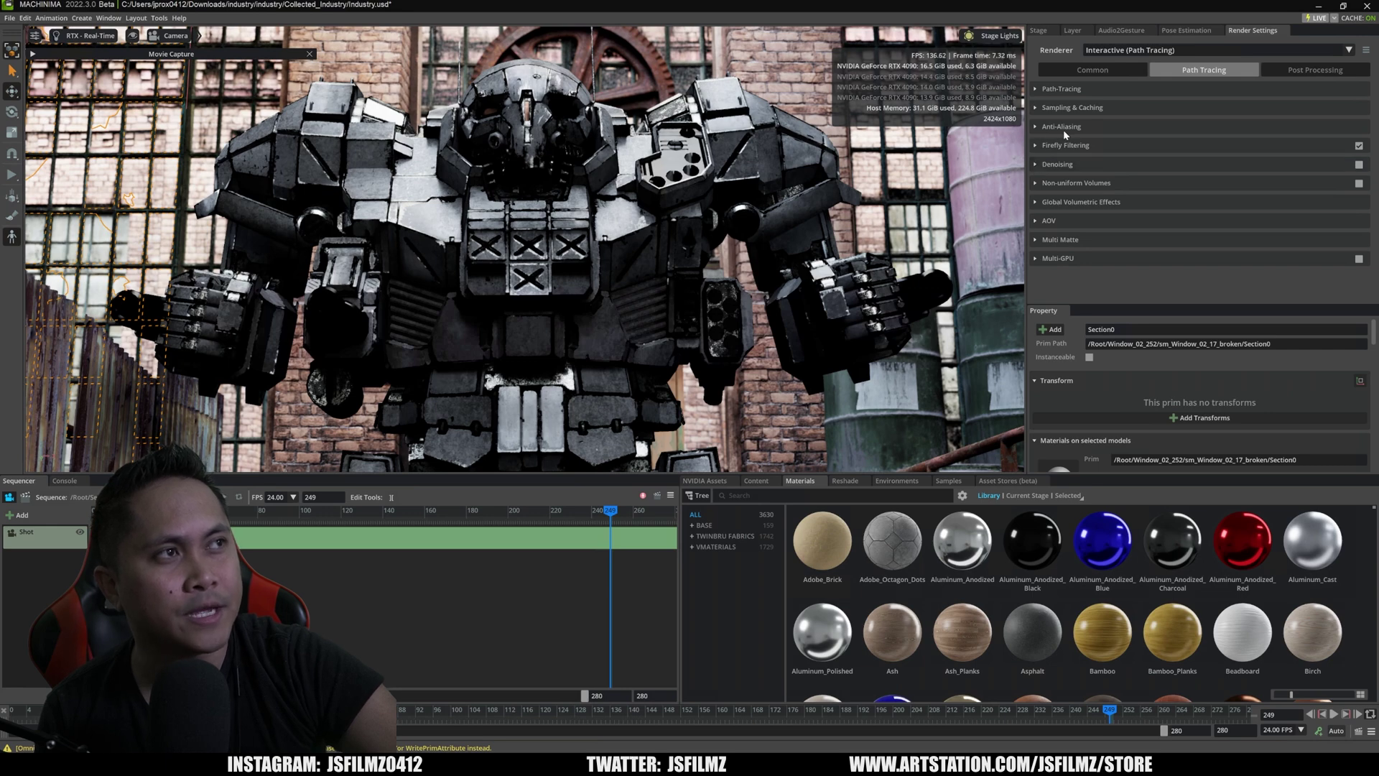
pyautogui.click(1061, 110)
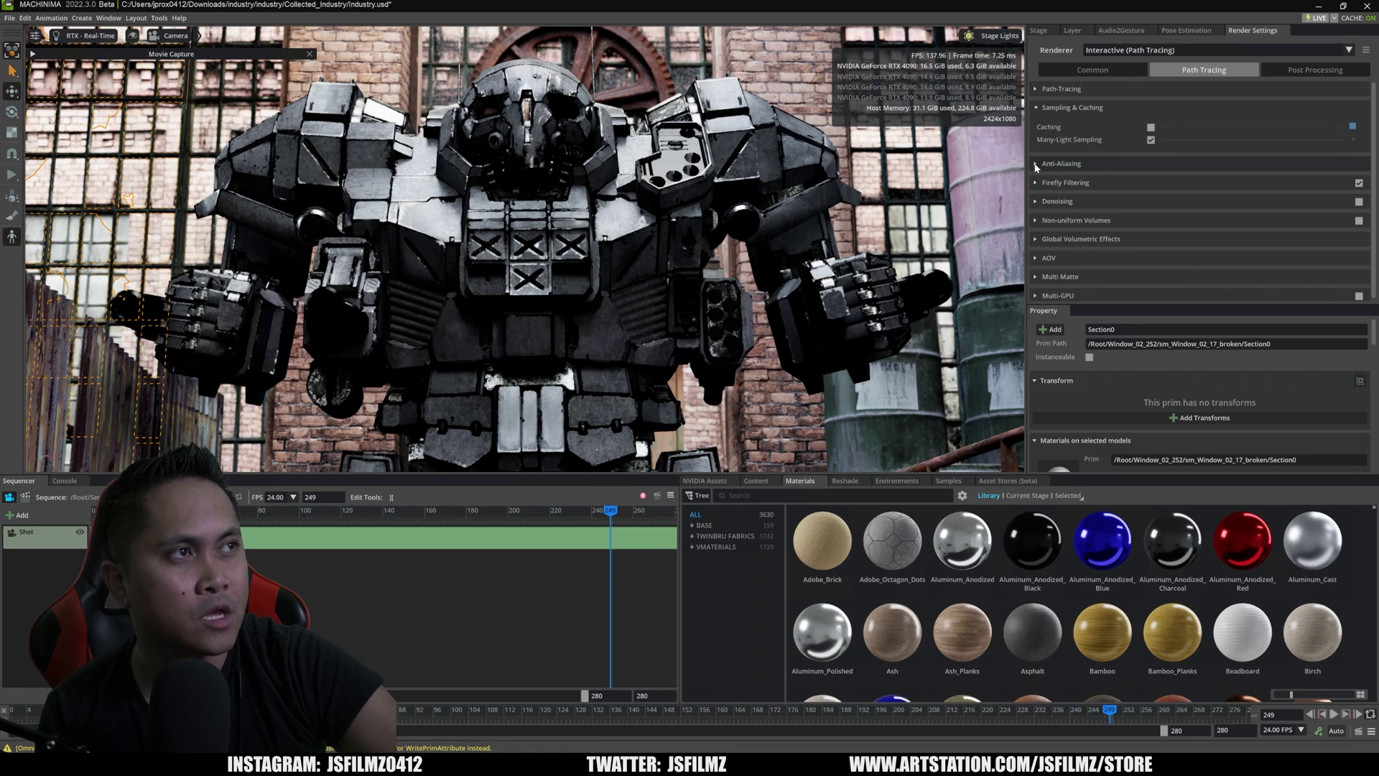
pyautogui.click(1035, 88)
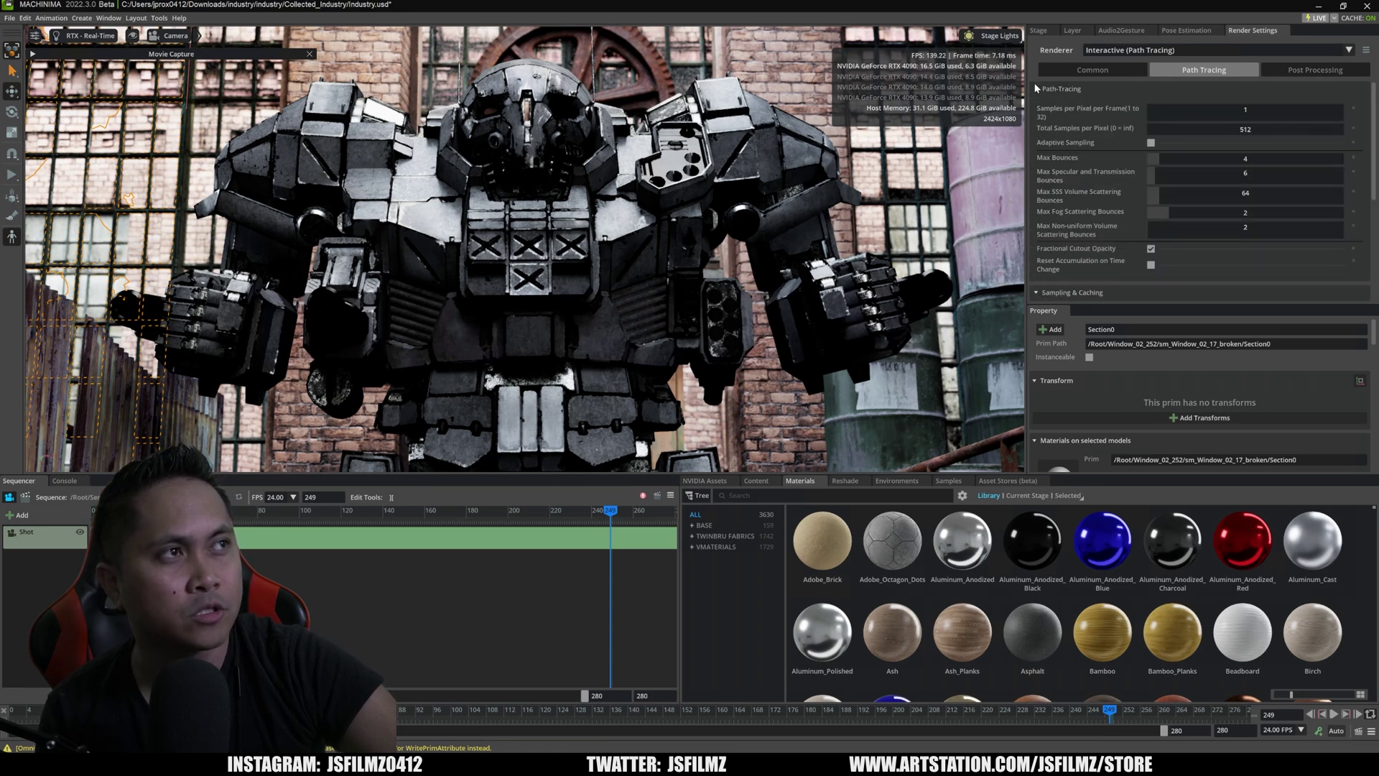
pyautogui.click(1035, 88)
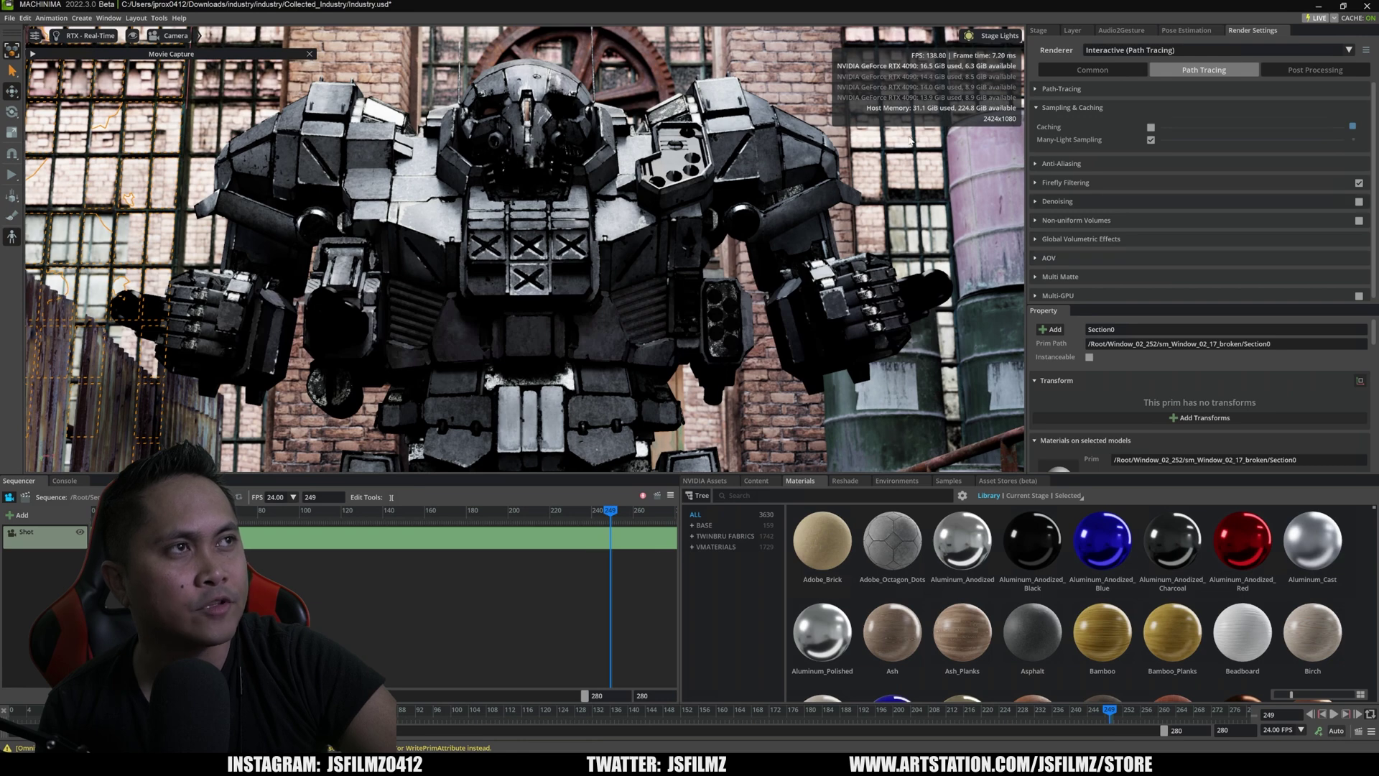
# Step: Render the mech in the viewport with RTX - Interactive (Path Tracing), then return it to RTX - Real-Time
pyautogui.click(89, 38)
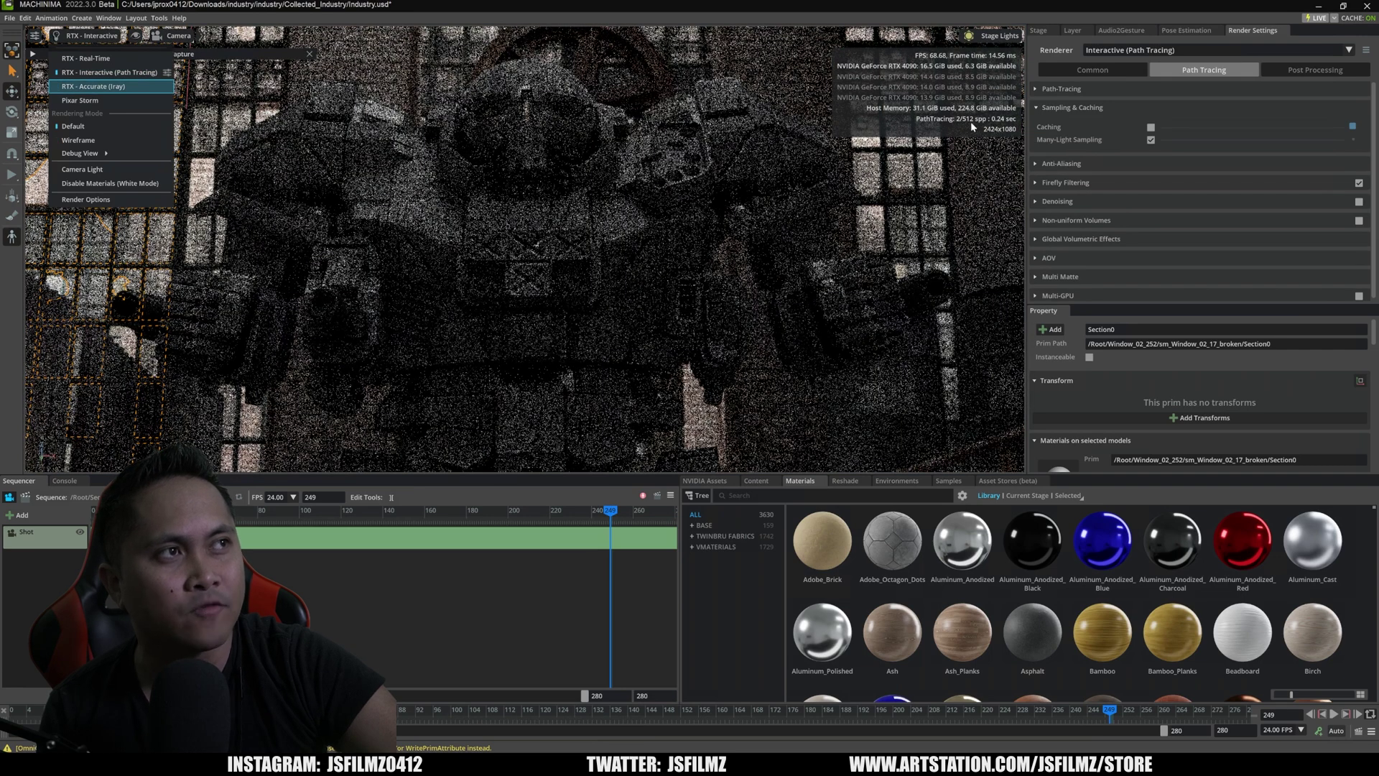
pyautogui.press('Down')
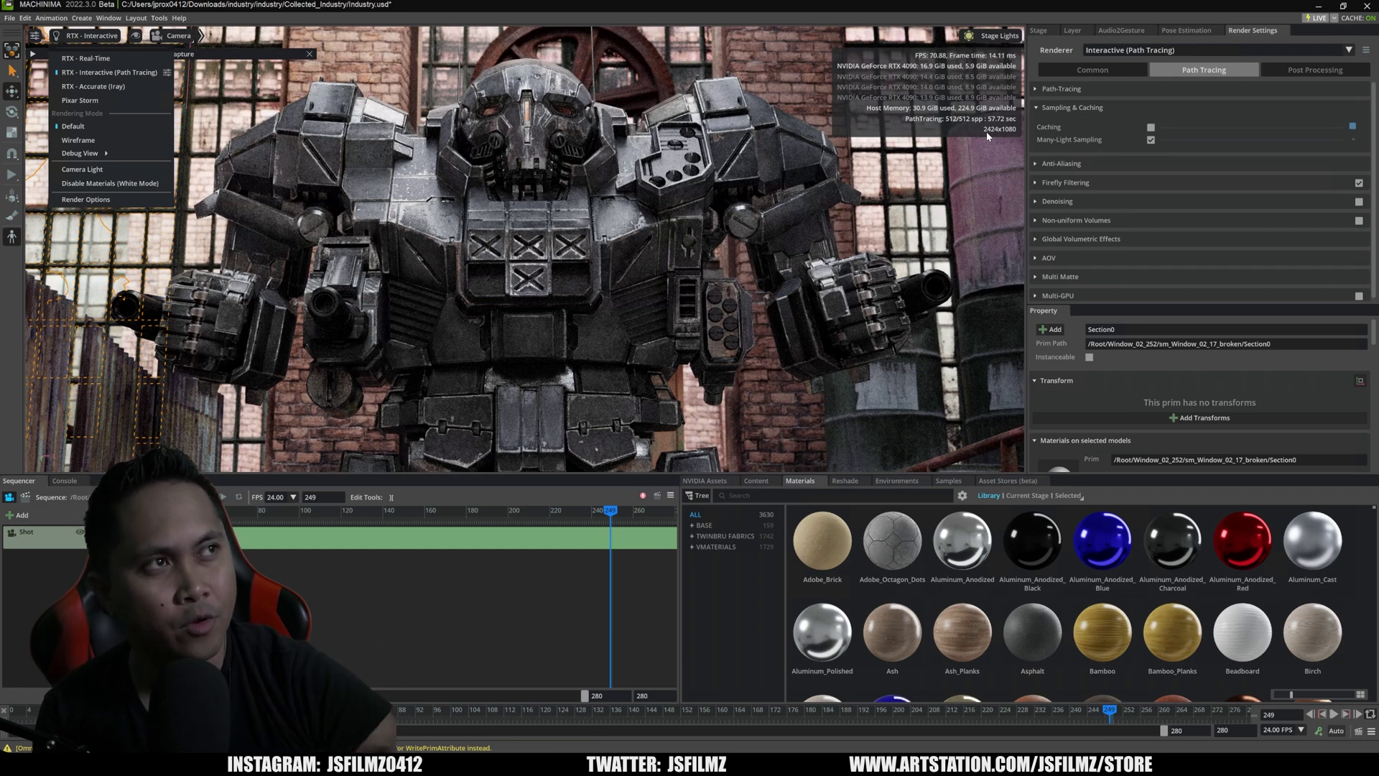
pyautogui.click(85, 58)
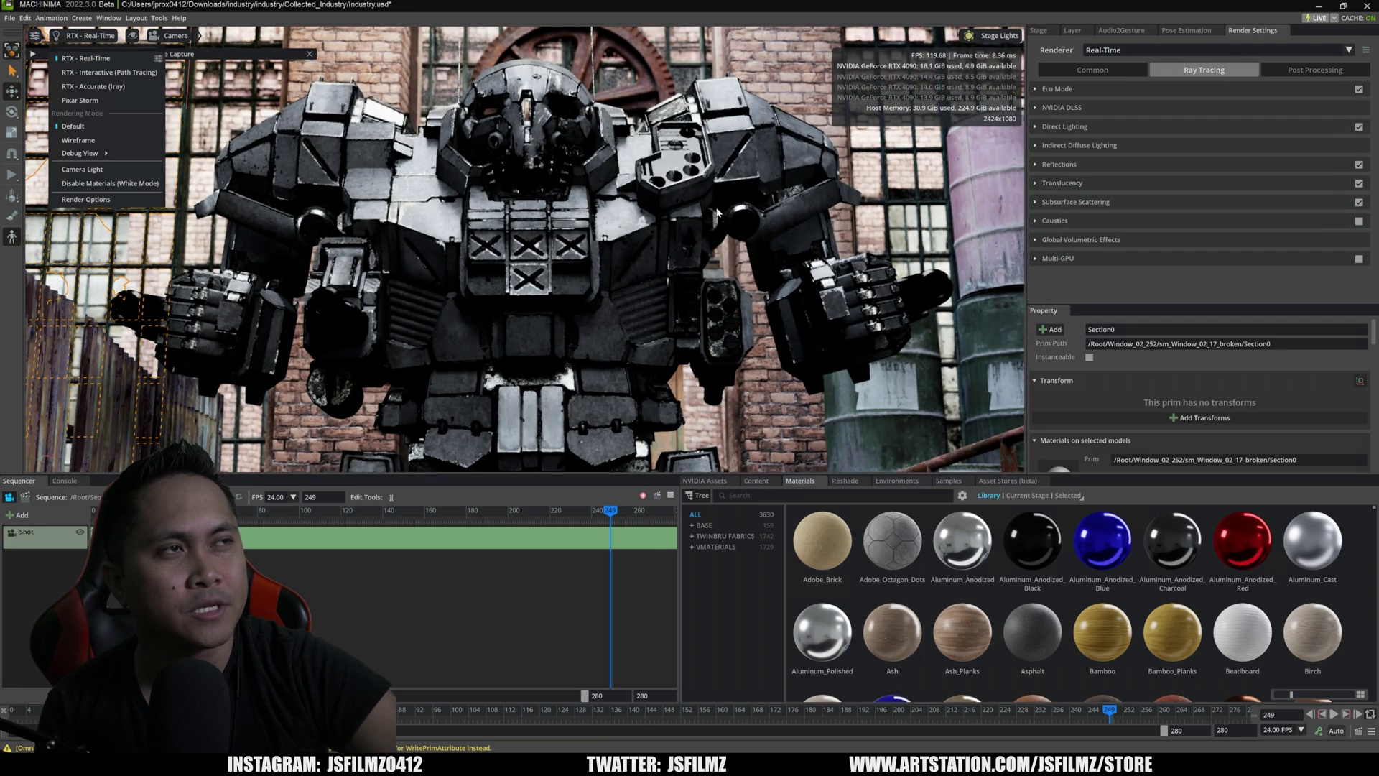
# Step: Enable Multi-GPU in the Interactive (Path Tracing) settings and render the viewport with RTX - Interactive (Path Tracing)
pyautogui.click(1106, 50)
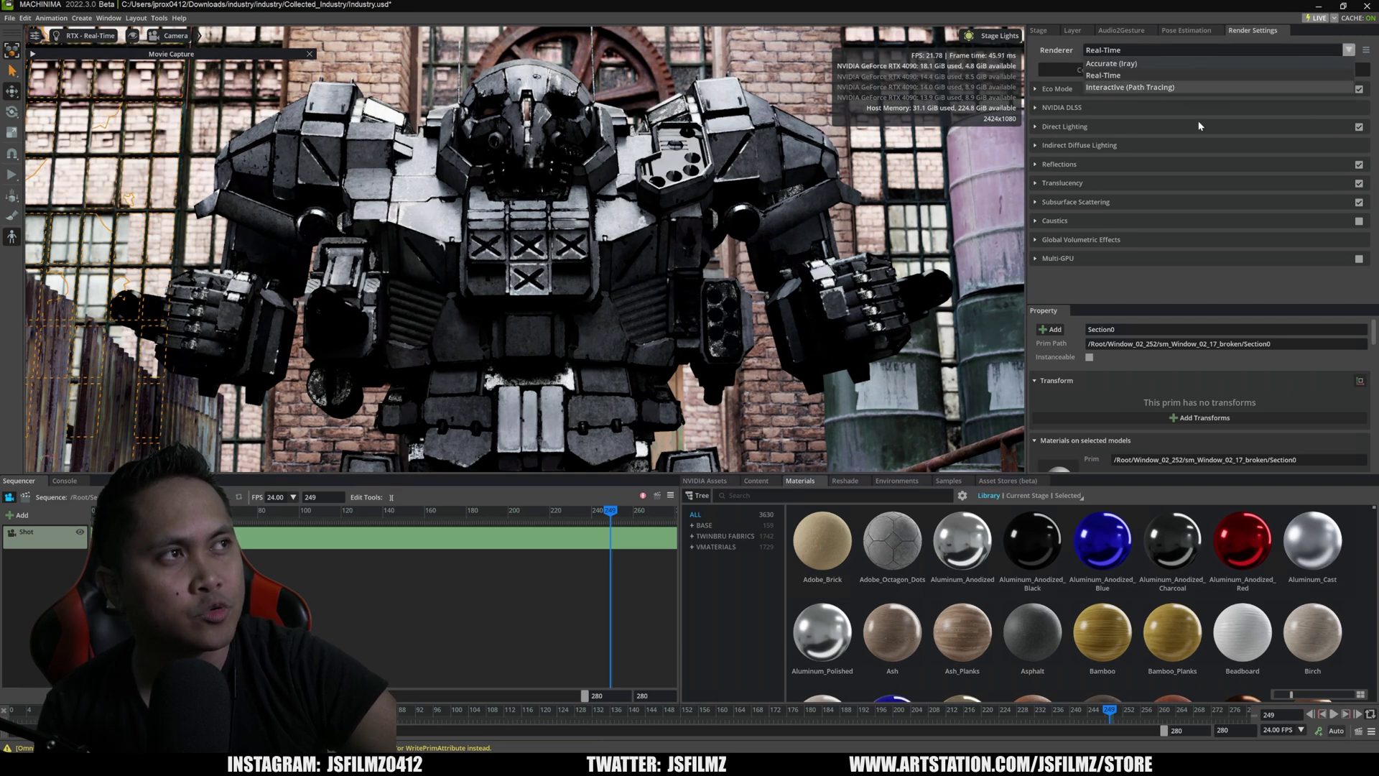
pyautogui.click(1106, 87)
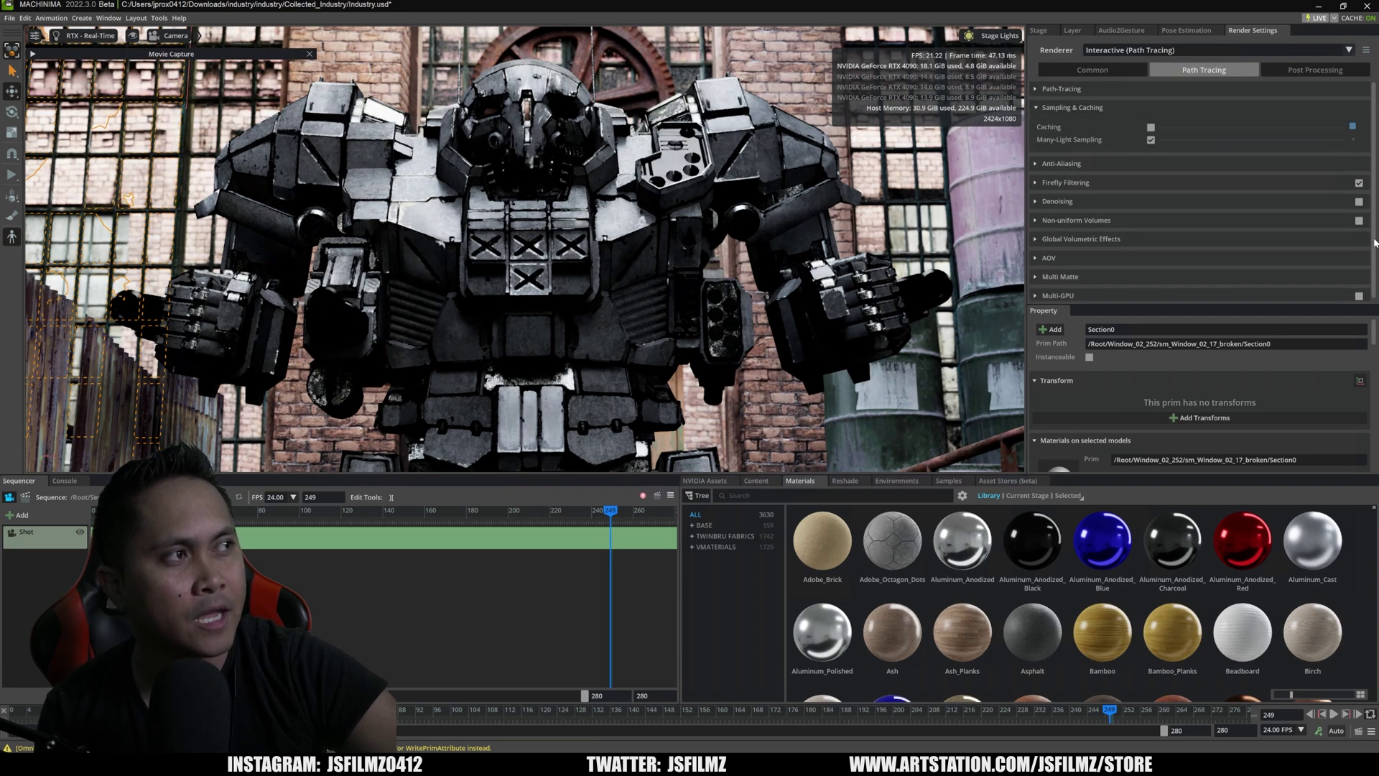
pyautogui.scroll(-1, 1374, 275)
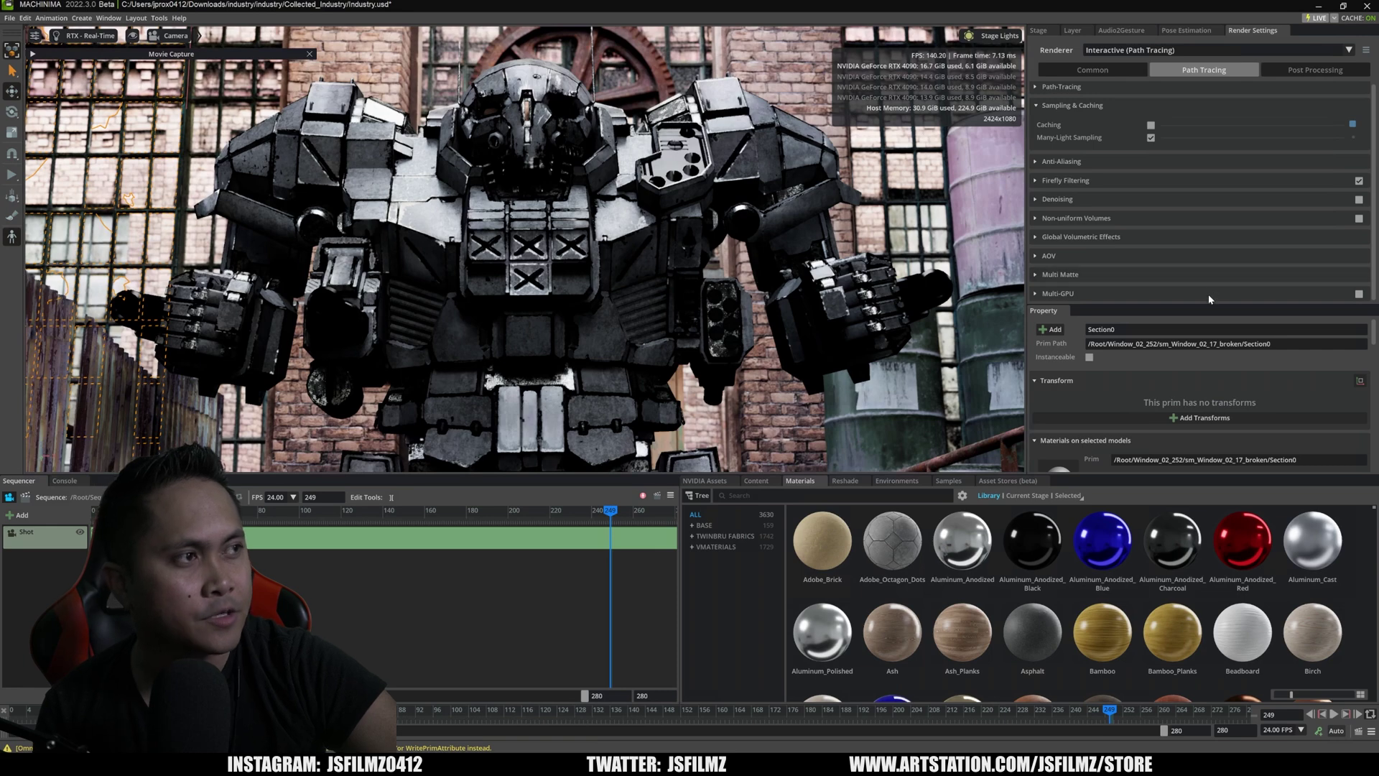
pyautogui.click(1358, 295)
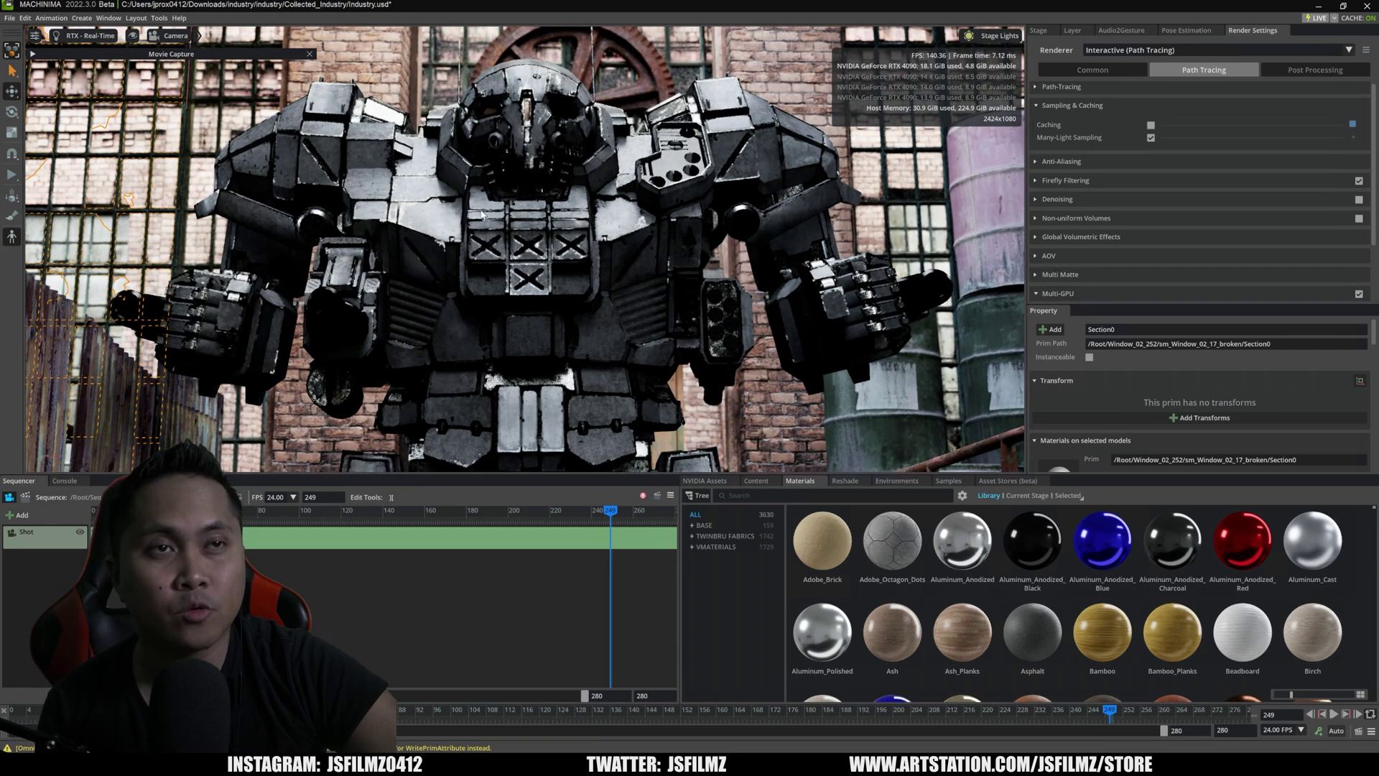
pyautogui.click(75, 37)
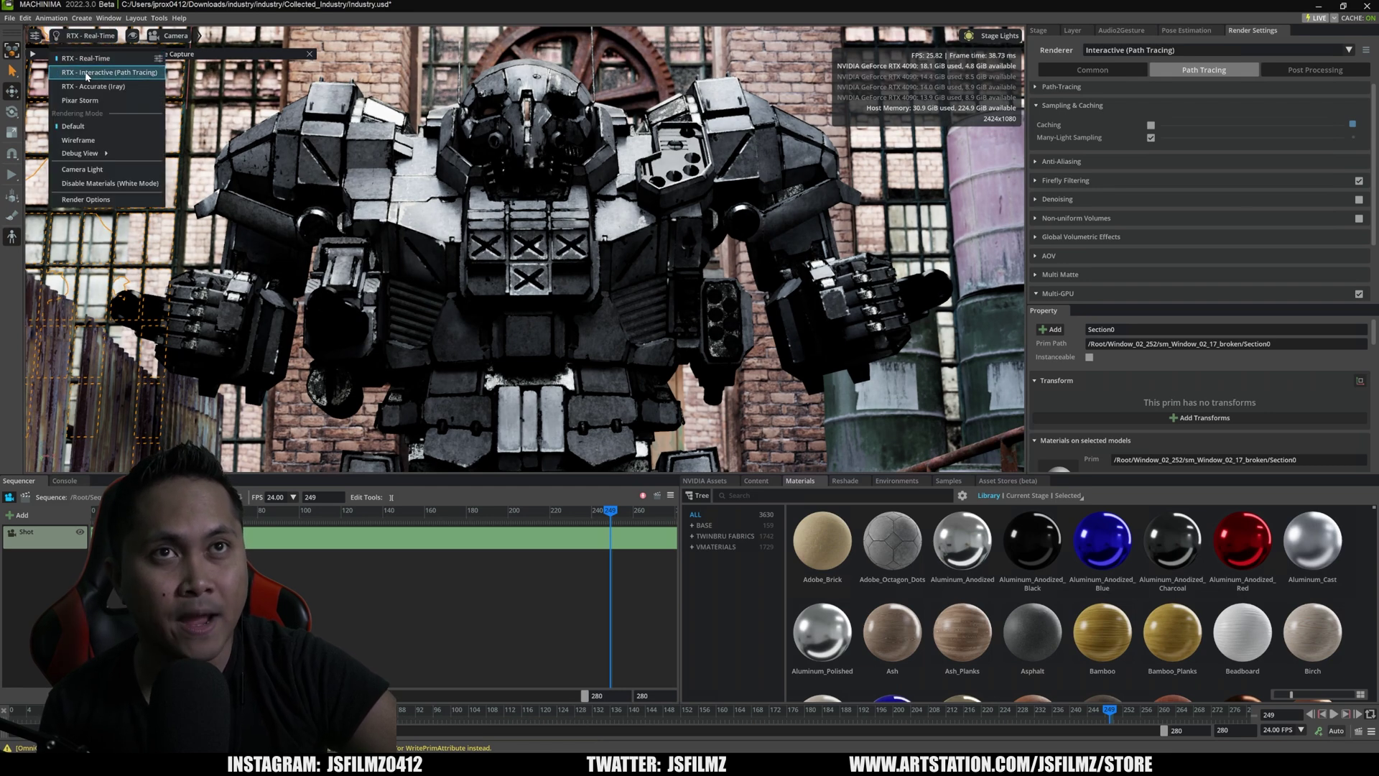
pyautogui.click(87, 72)
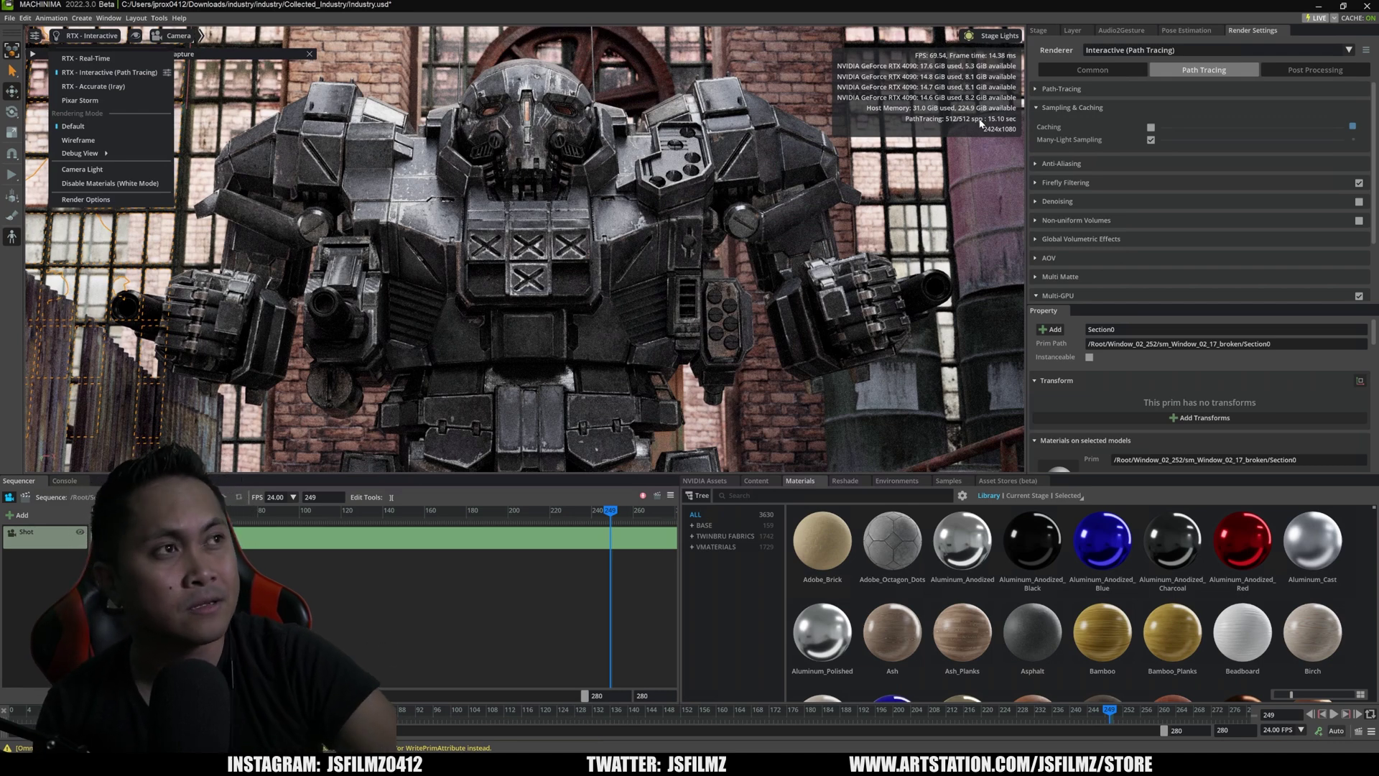
# Step: Enable Denoising and re-render the viewport by switching to RTX - Real-Time and back to RTX - Interactive (Path Tracing)
pyautogui.click(1359, 202)
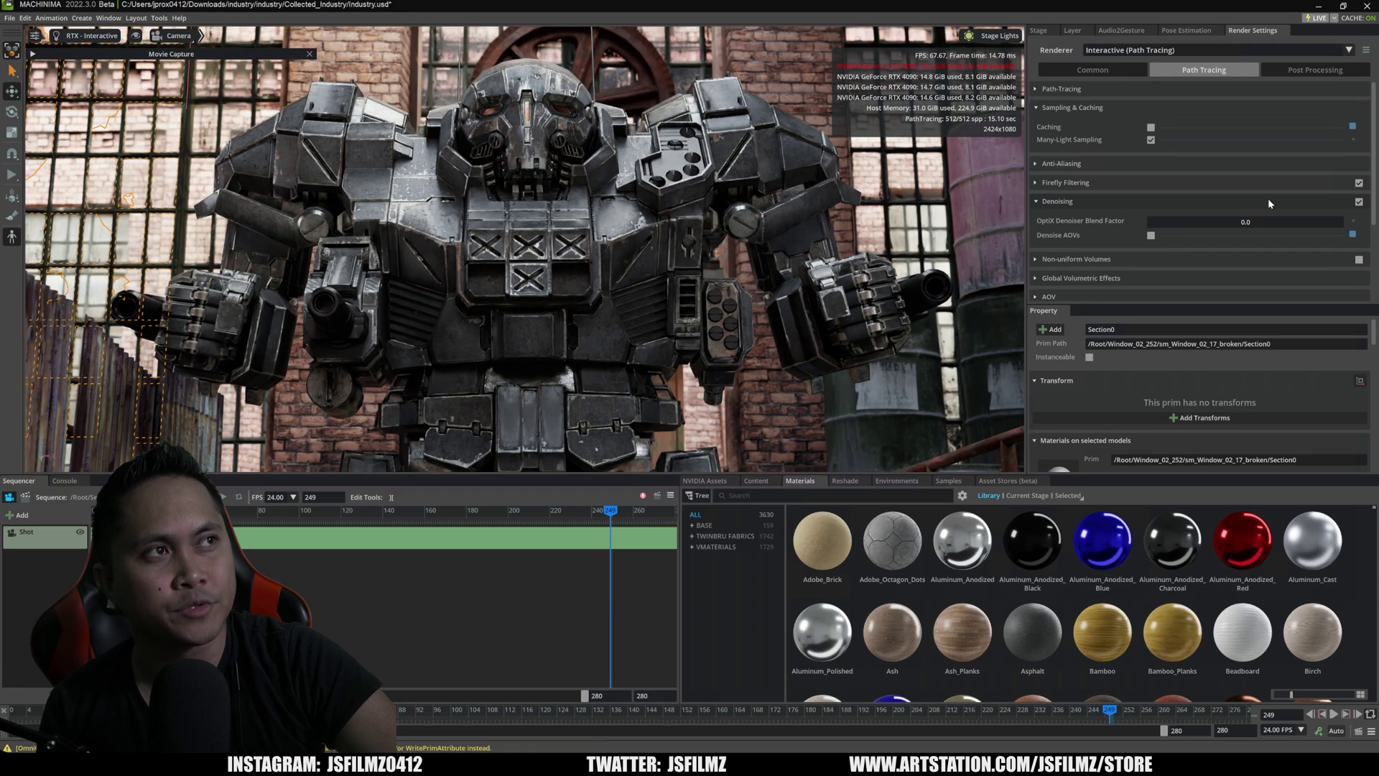
pyautogui.click(86, 35)
pyautogui.click(104, 59)
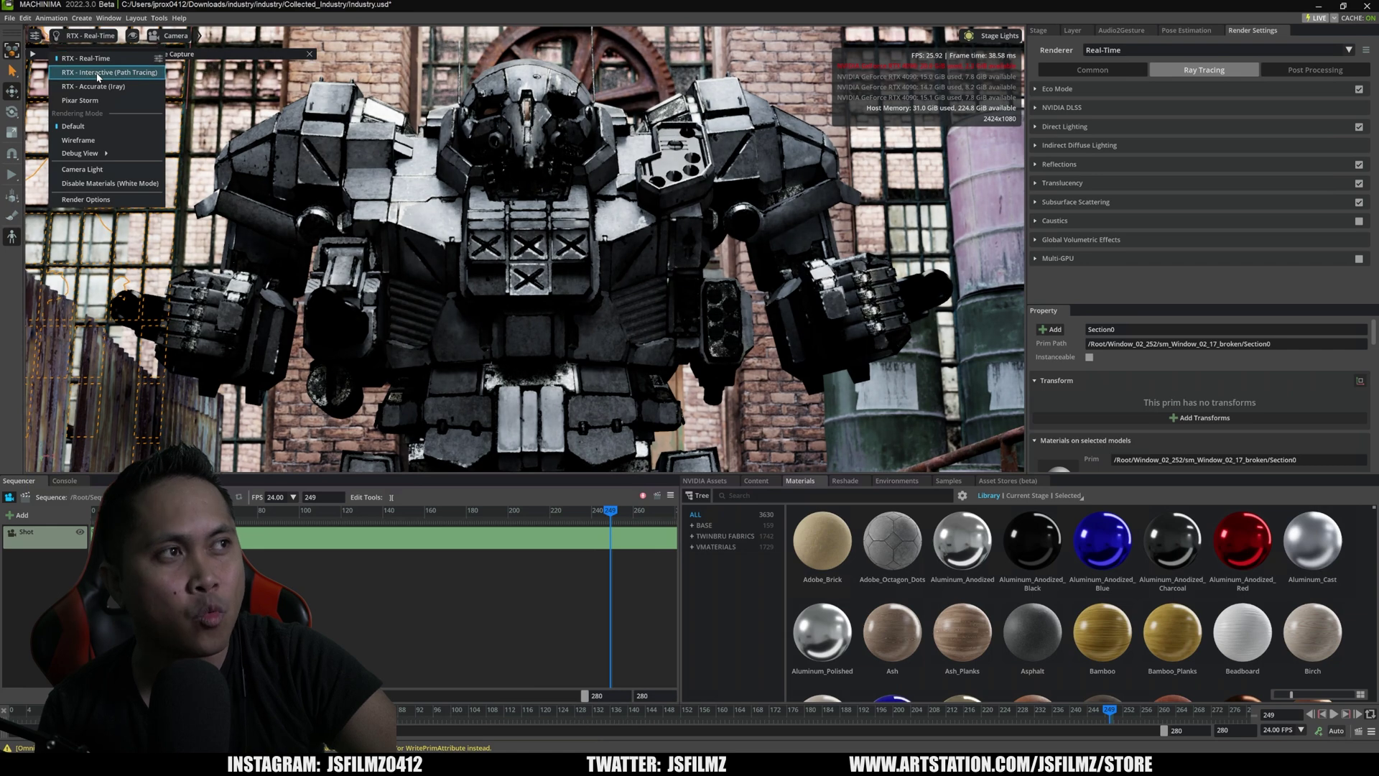
pyautogui.click(98, 73)
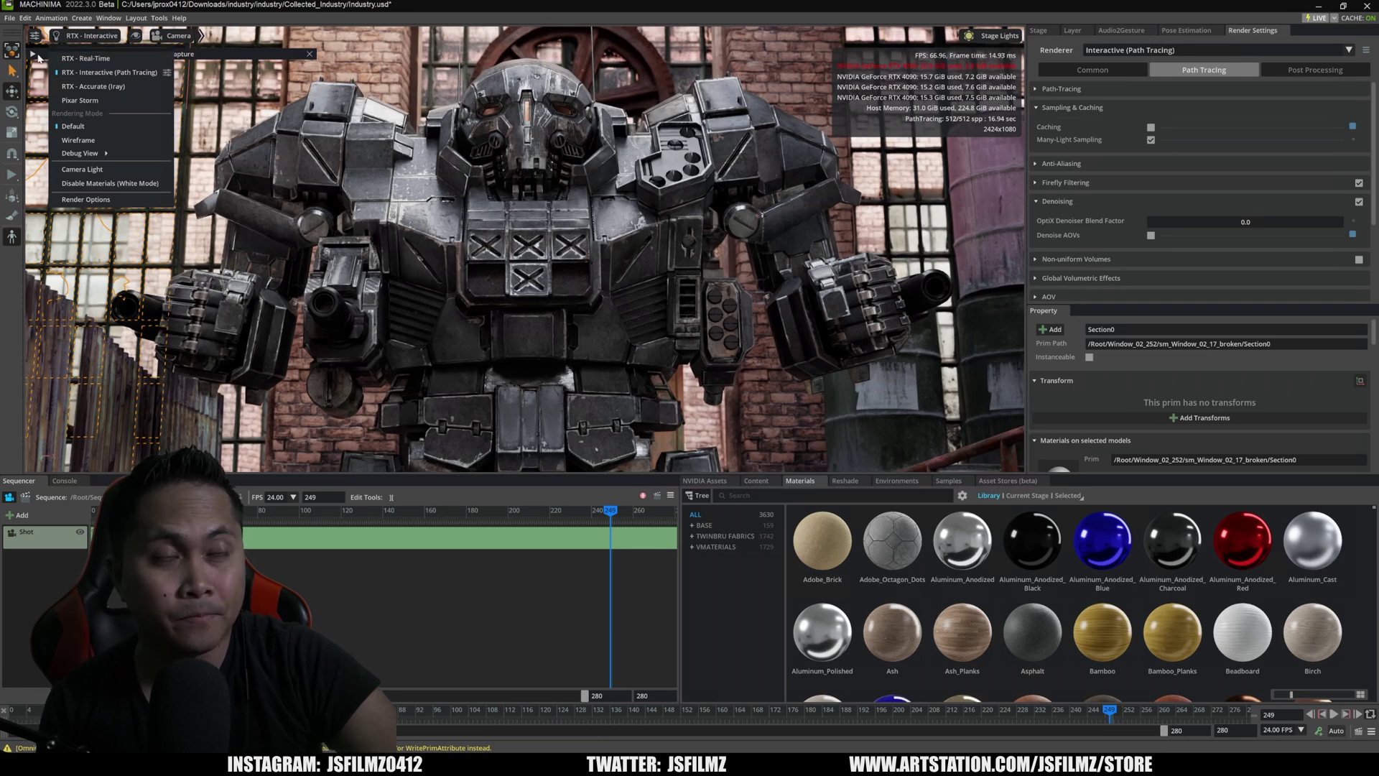
pyautogui.click(339, 612)
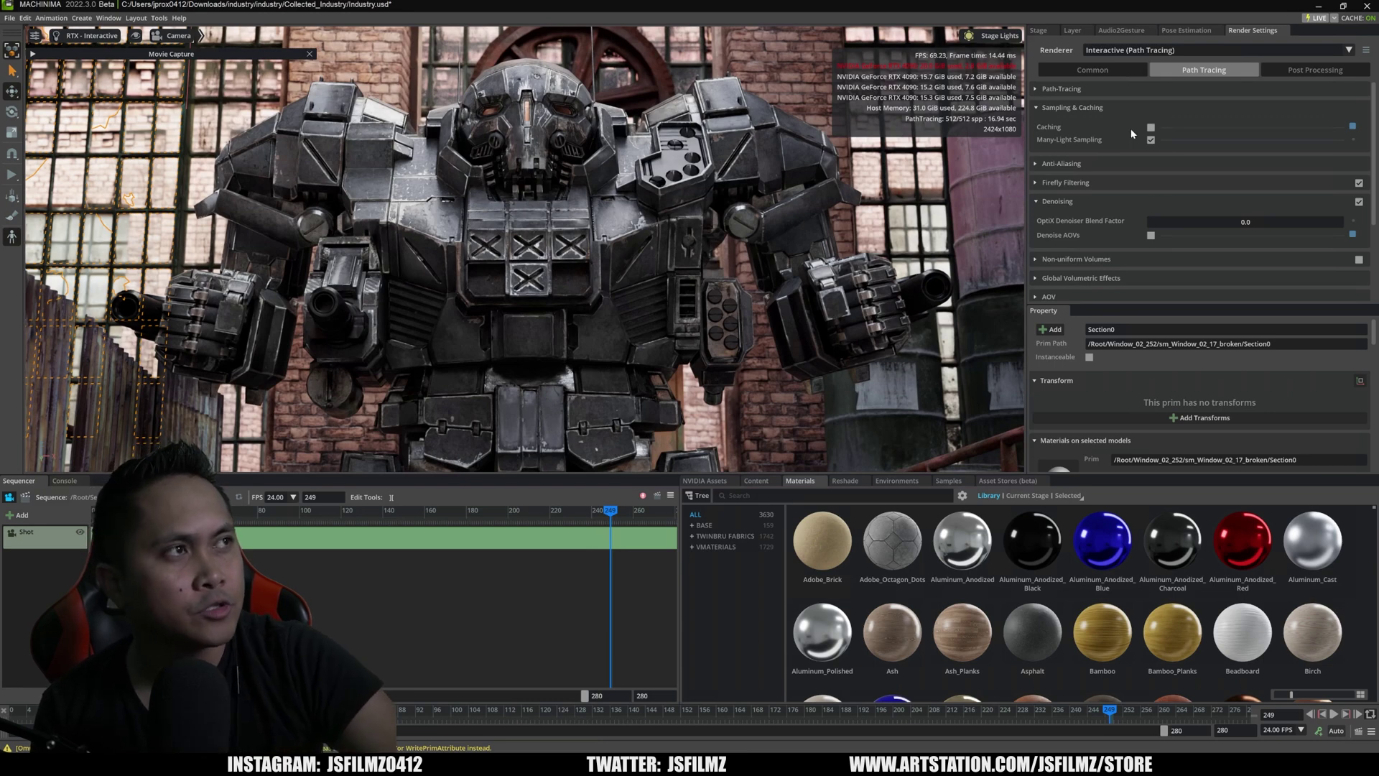
# Step: Disable Denoising and Multi-GPU for path tracing, keep Firefly Filtering enabled, and return the viewport to RTX - Real-Time
pyautogui.click(1359, 183)
pyautogui.click(1359, 183)
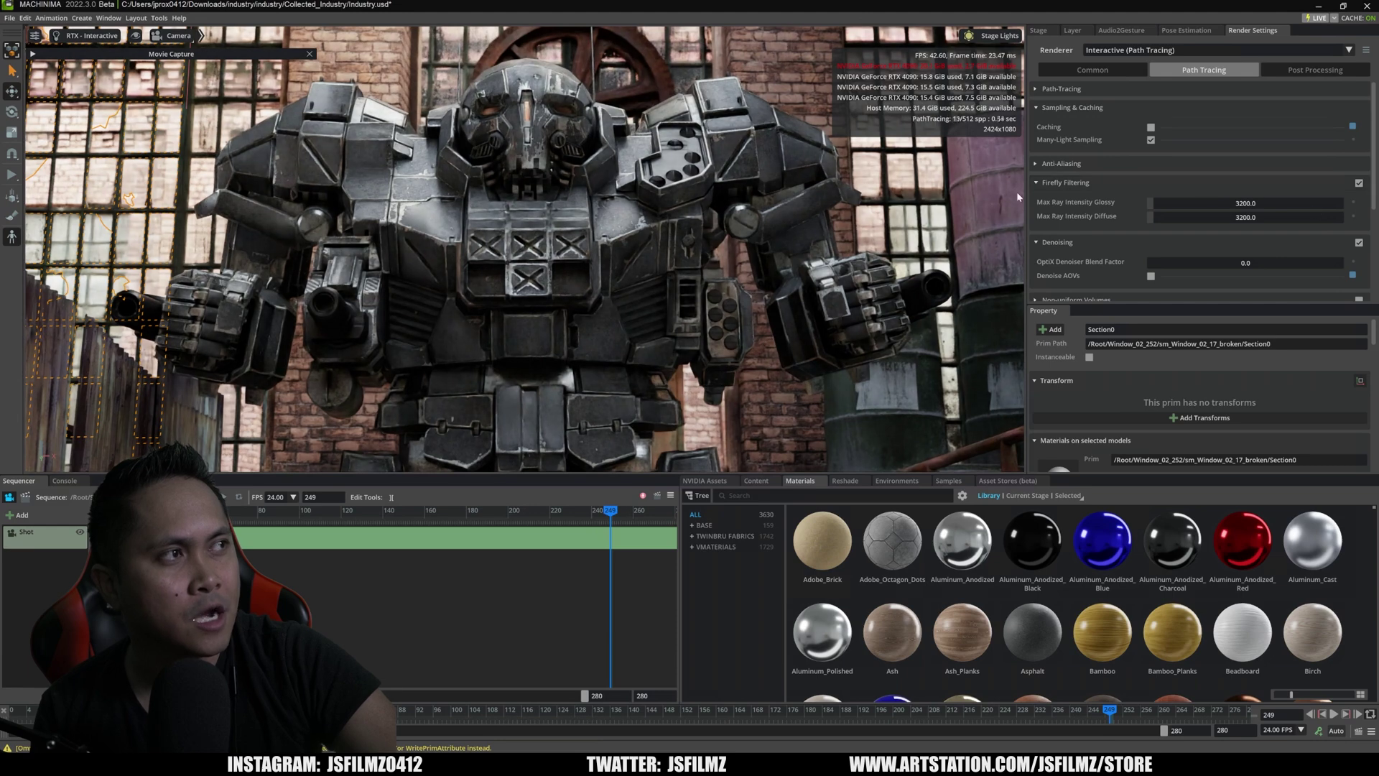
pyautogui.click(1358, 242)
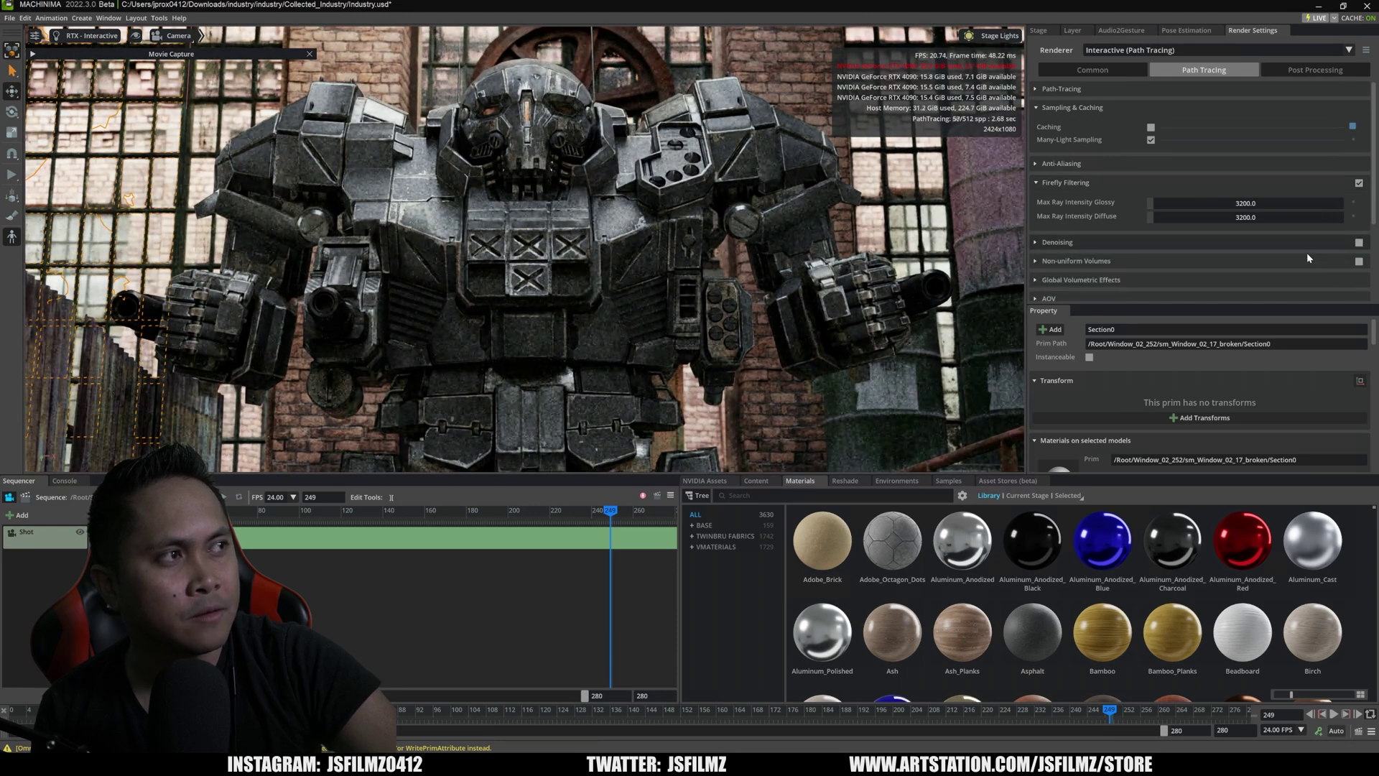
pyautogui.scroll(-3, 1248, 244)
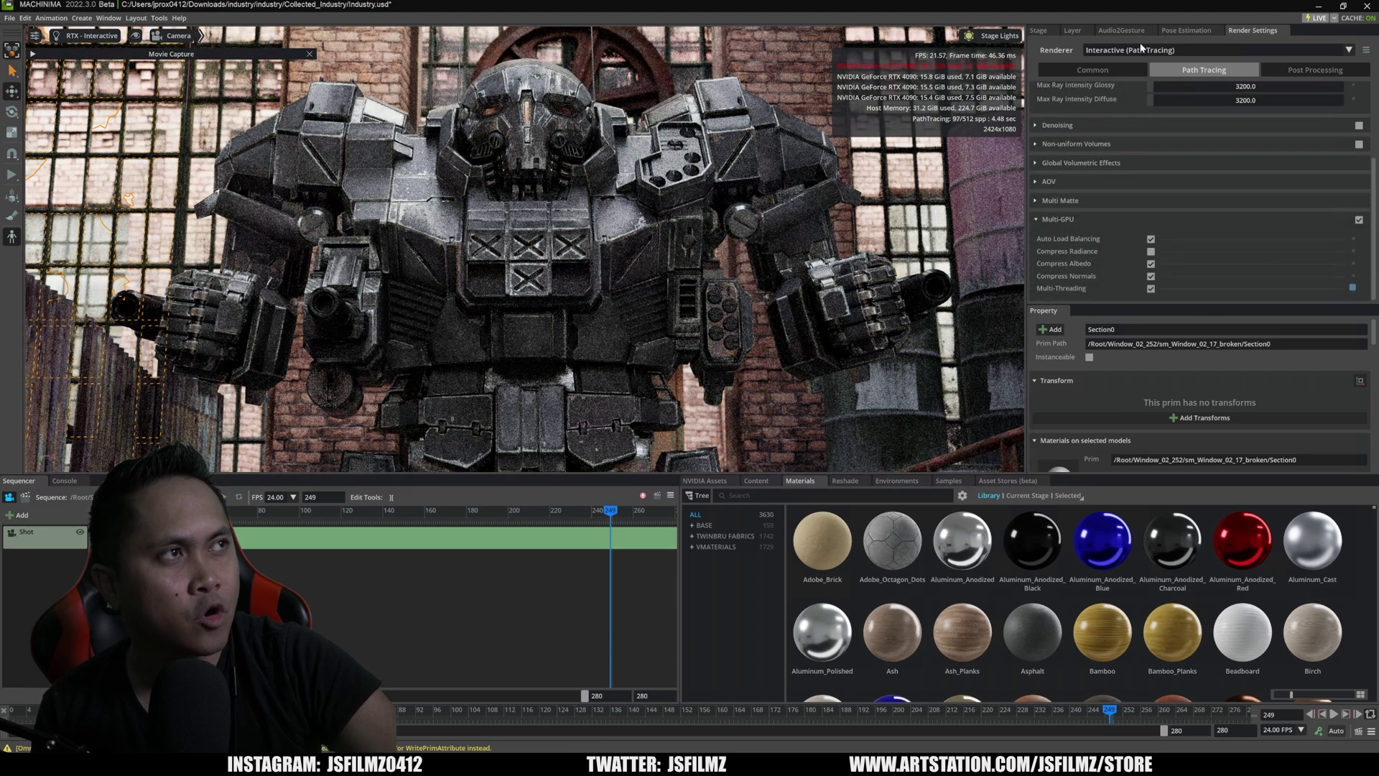
pyautogui.click(1358, 222)
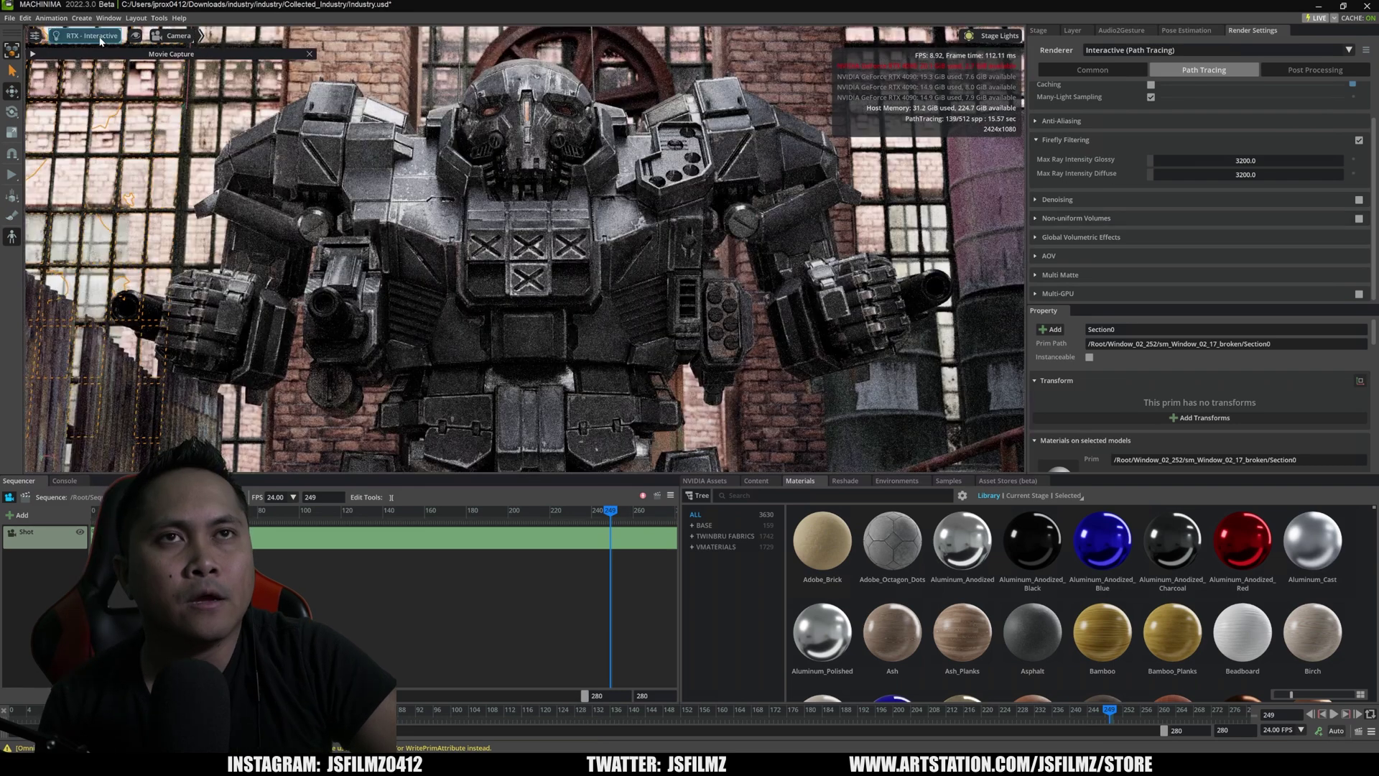
pyautogui.click(92, 36)
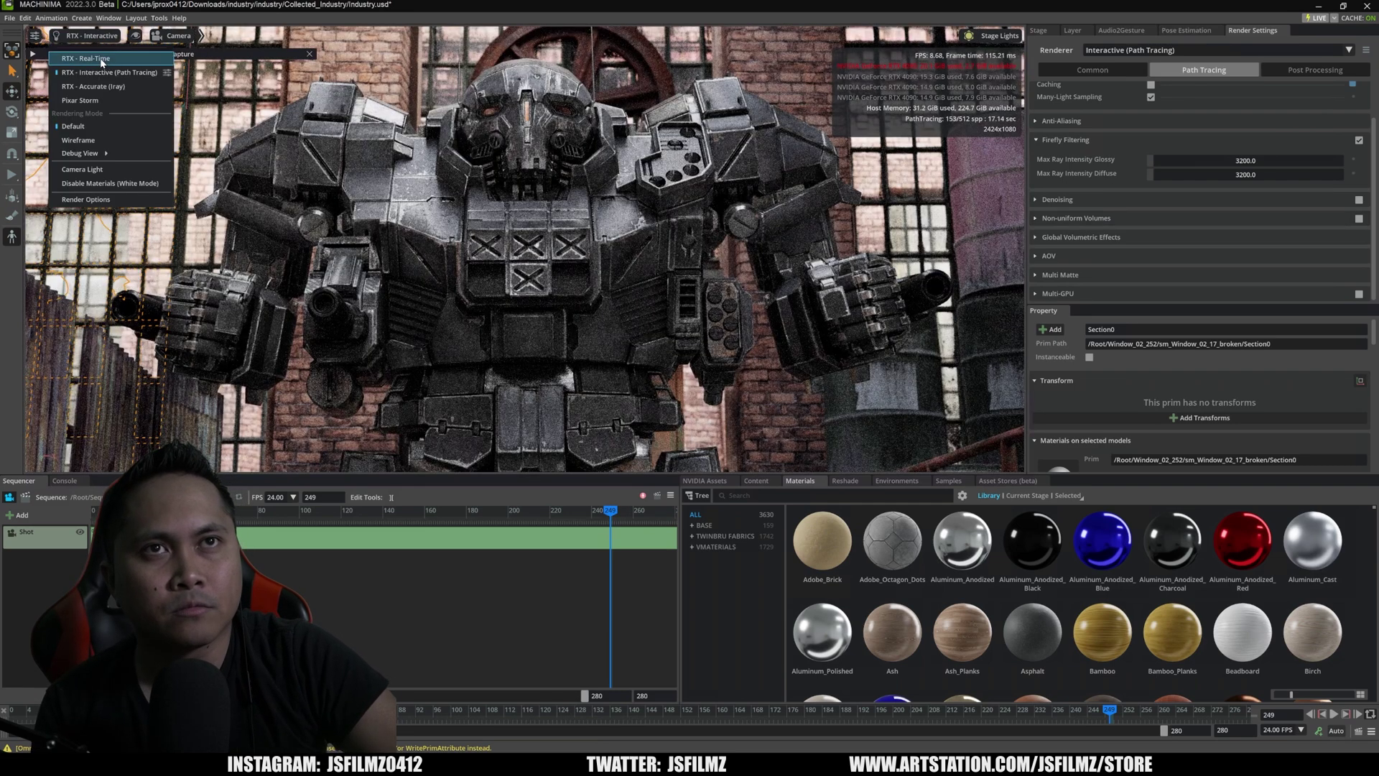
pyautogui.click(101, 61)
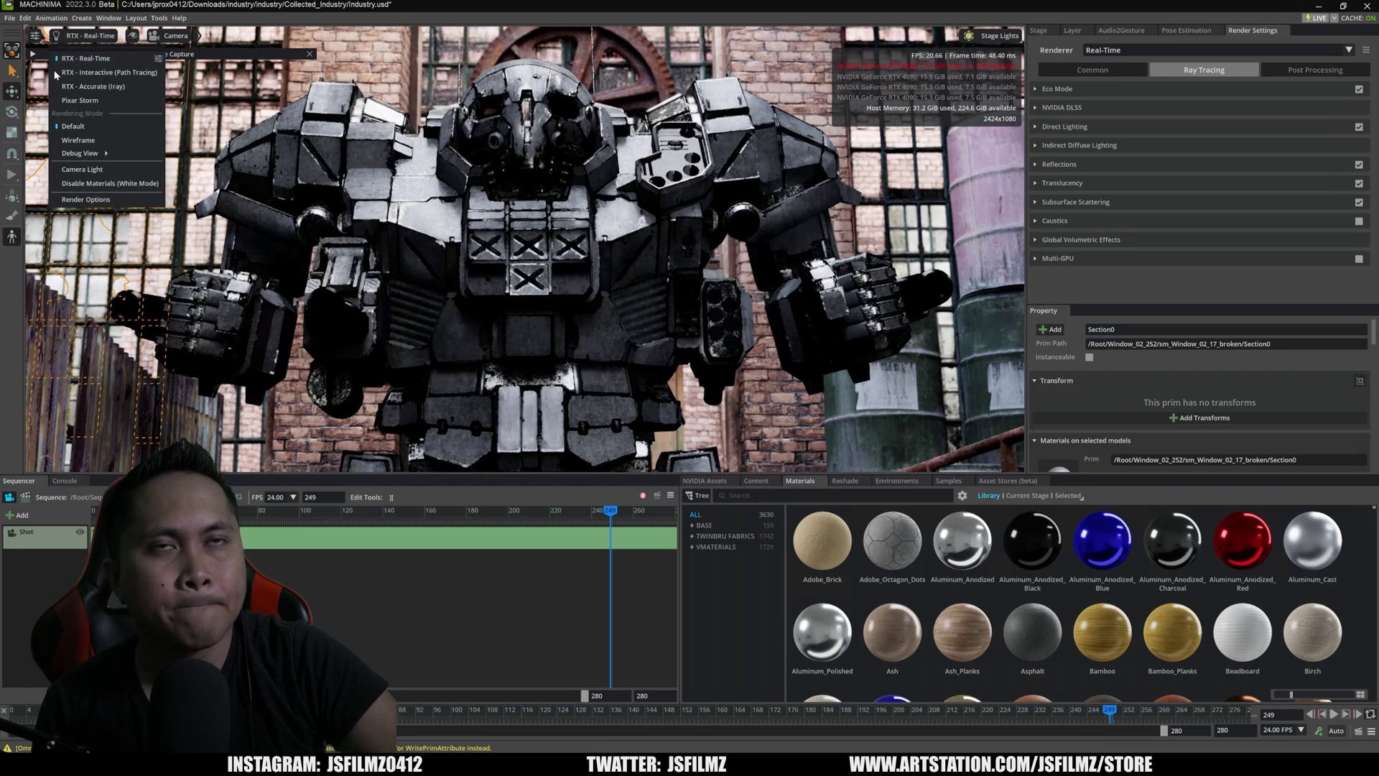
# Step: Set the Movie Capture render preset to RTX-Interactive (Path Tracing) and capture the current frame
pyautogui.click(32, 54)
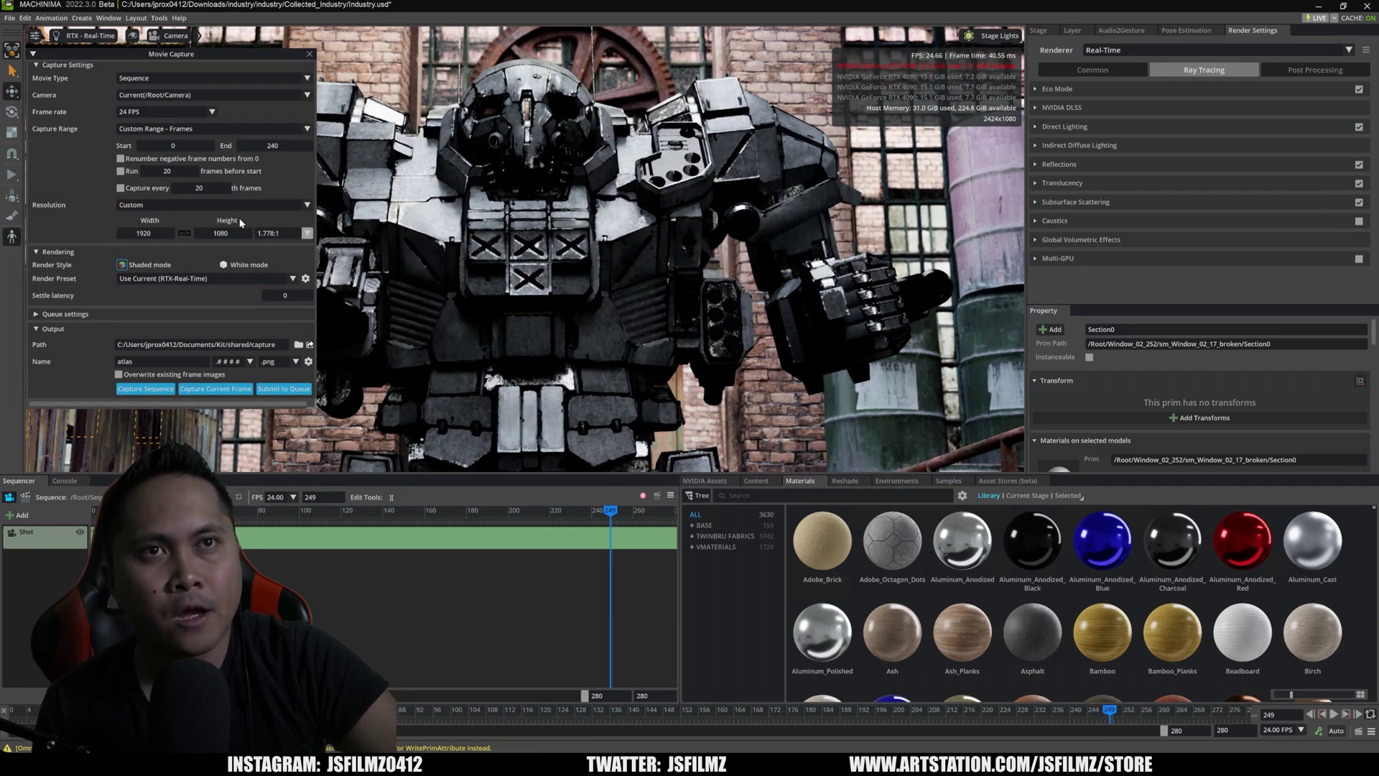
pyautogui.click(147, 280)
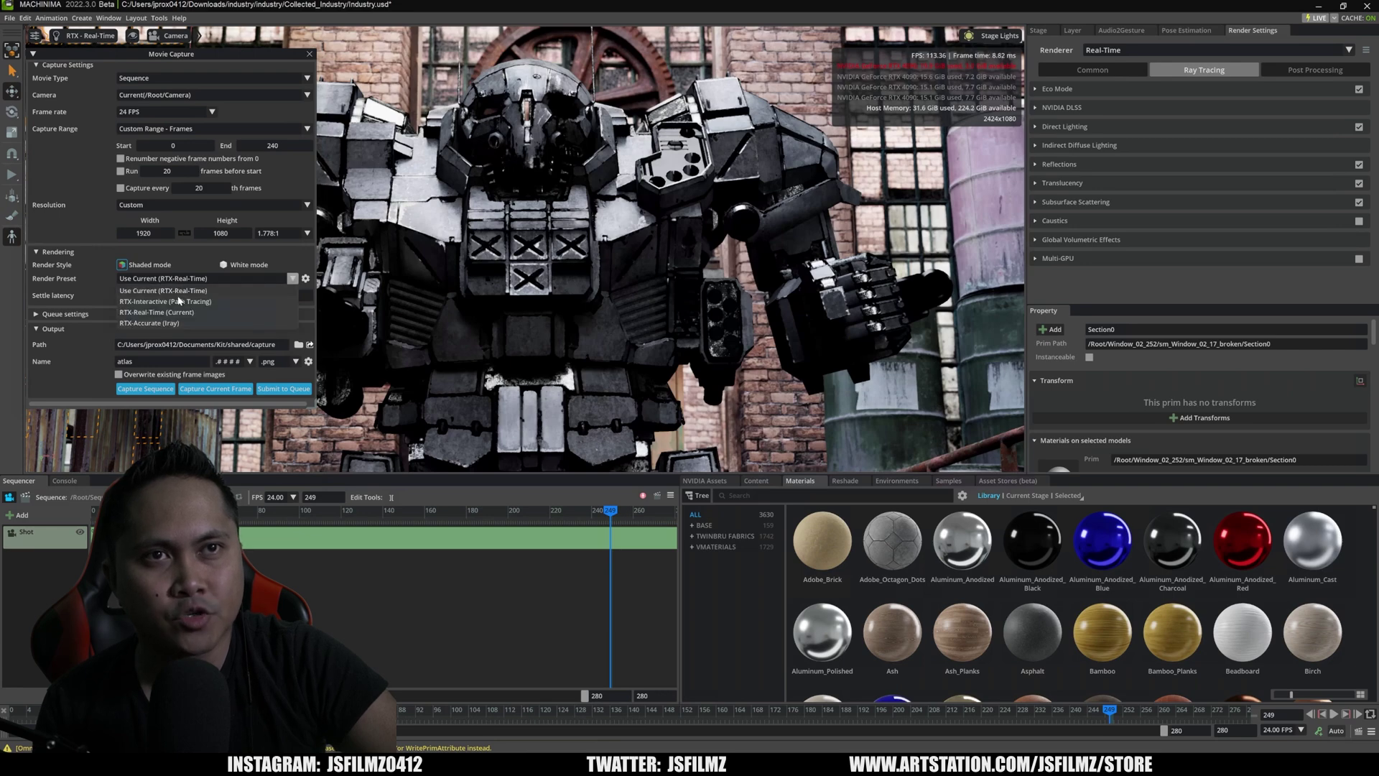
pyautogui.click(178, 303)
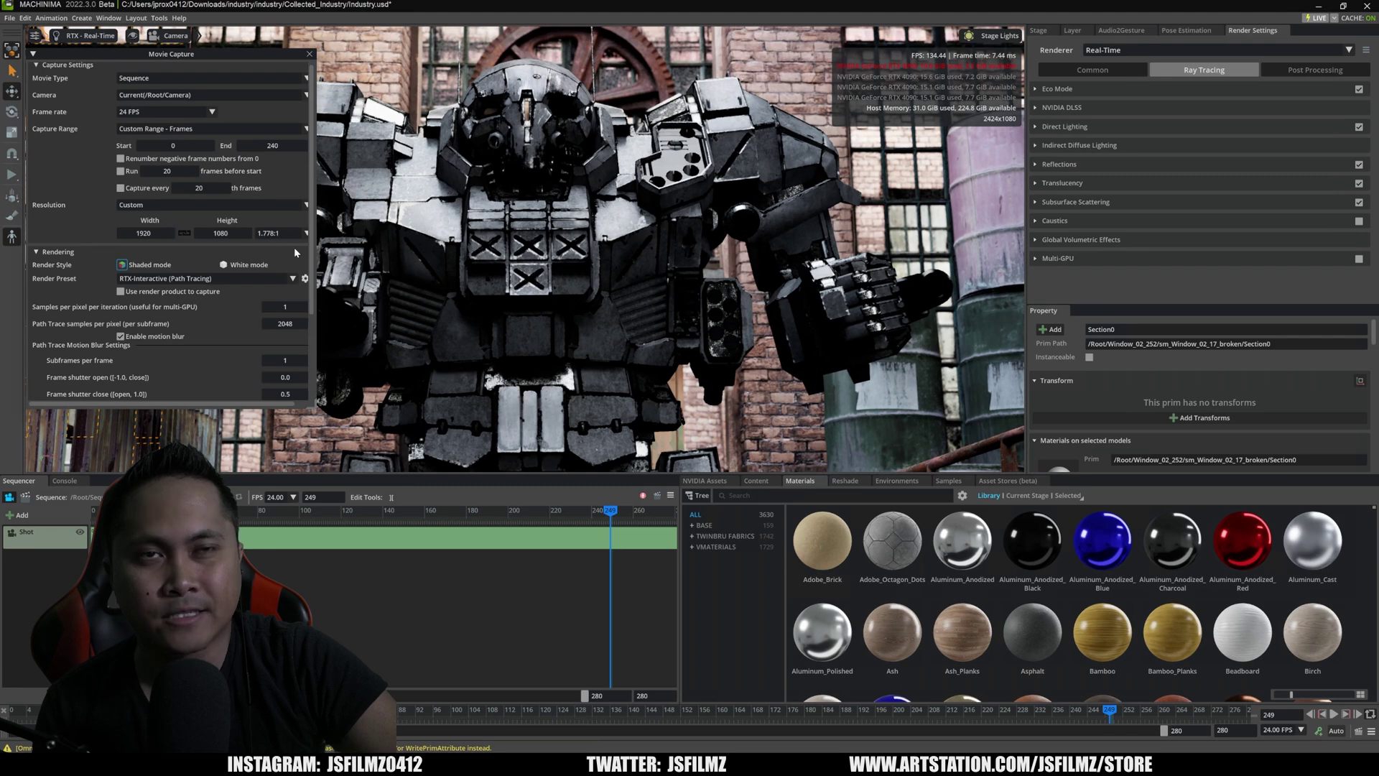
pyautogui.scroll(-3, 312, 320)
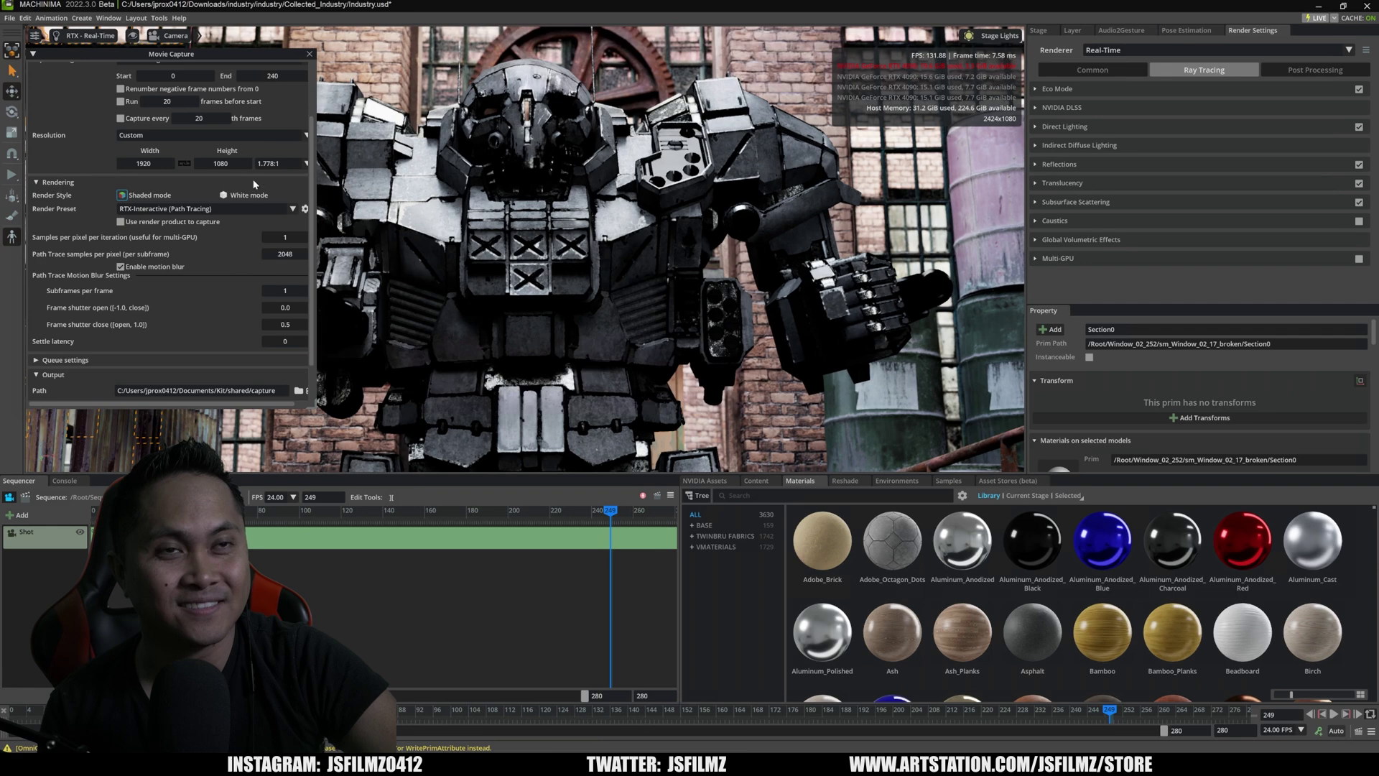
pyautogui.moveTo(313, 411); pyautogui.dragTo(314, 405)
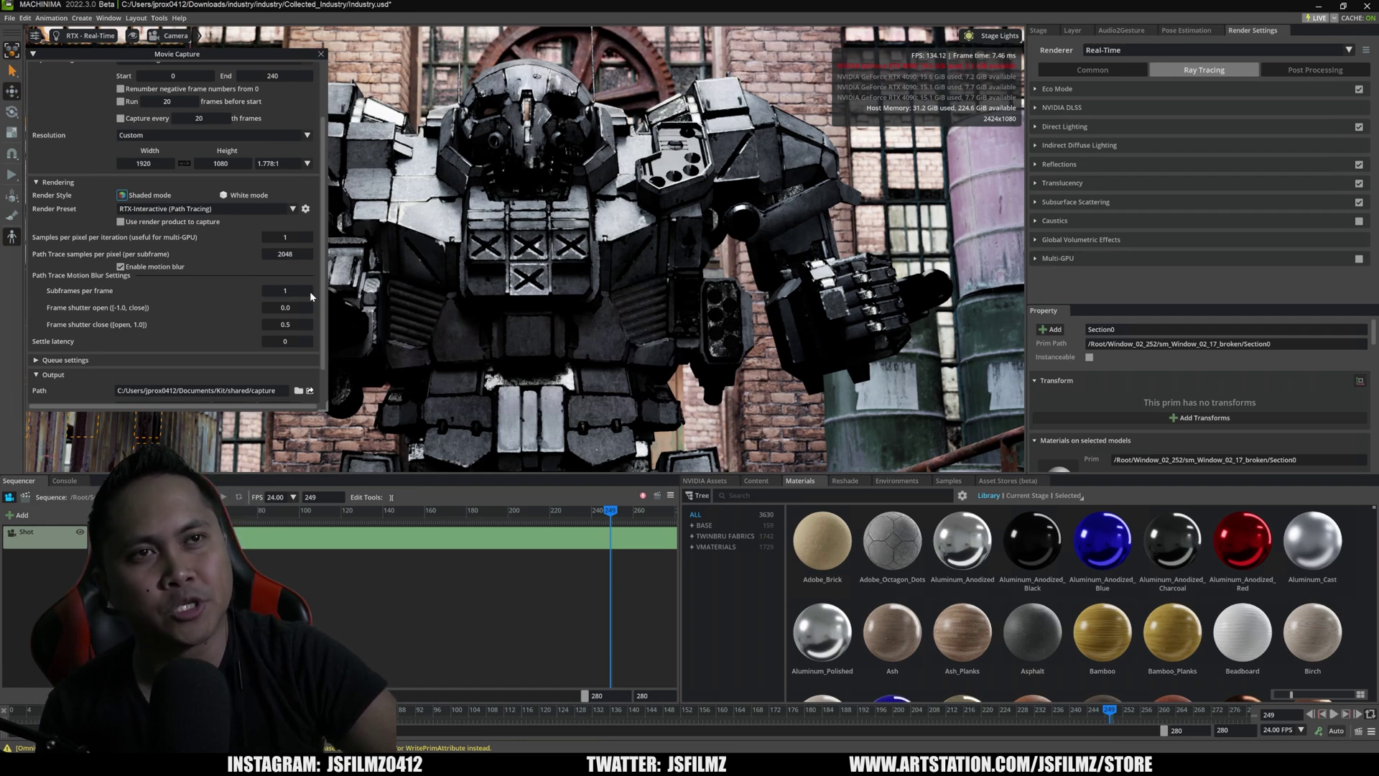
pyautogui.scroll(-3, 249, 365)
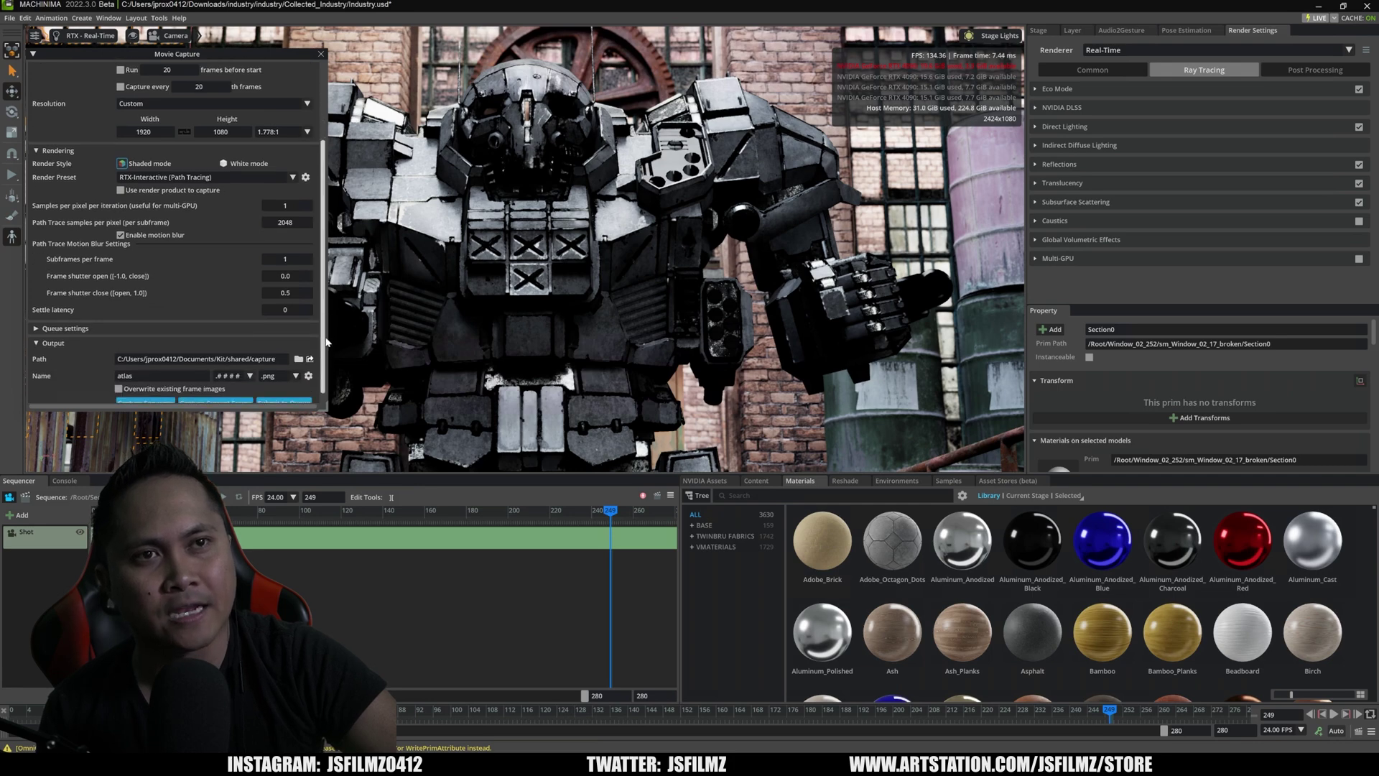
pyautogui.click(216, 392)
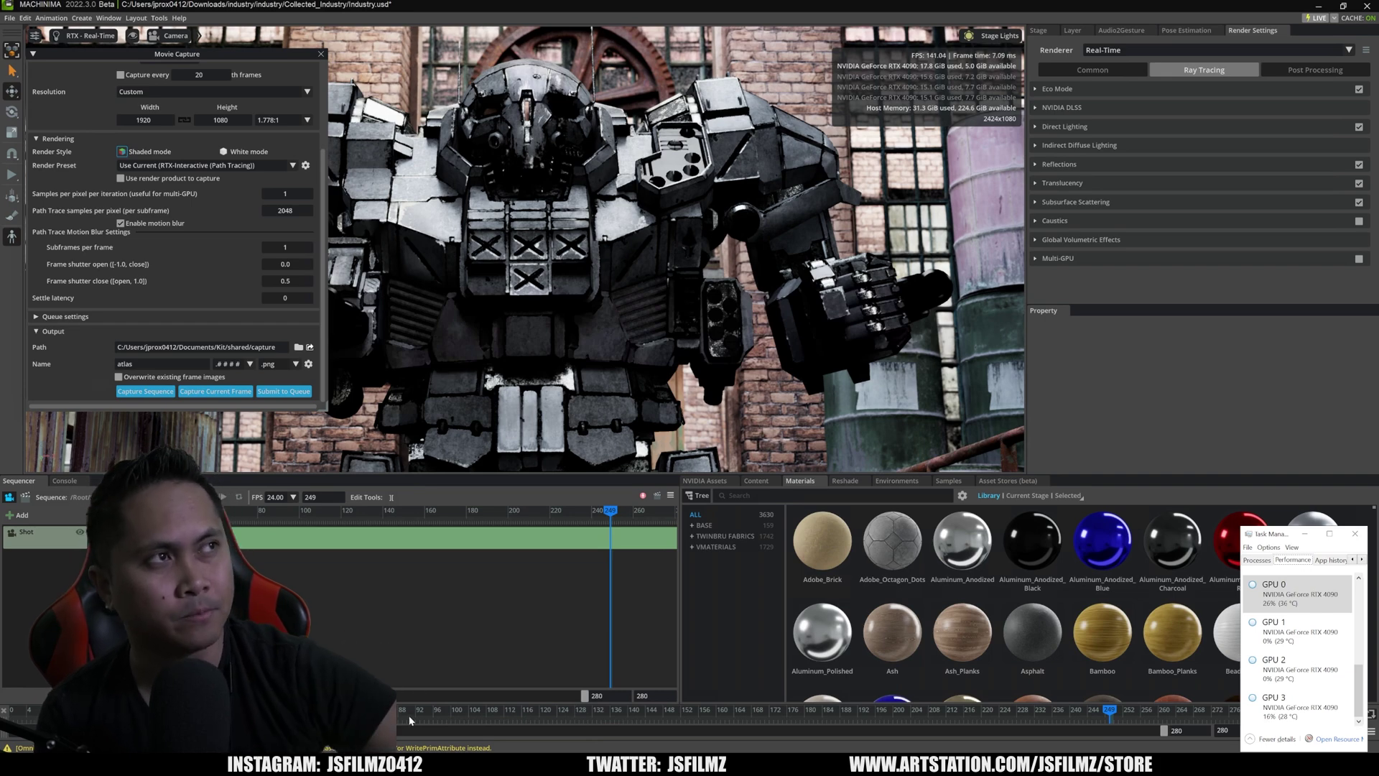
# Step: Switch the renderer settings to Interactive (Path Tracing) and enable Multi-GPU
pyautogui.click(1349, 50)
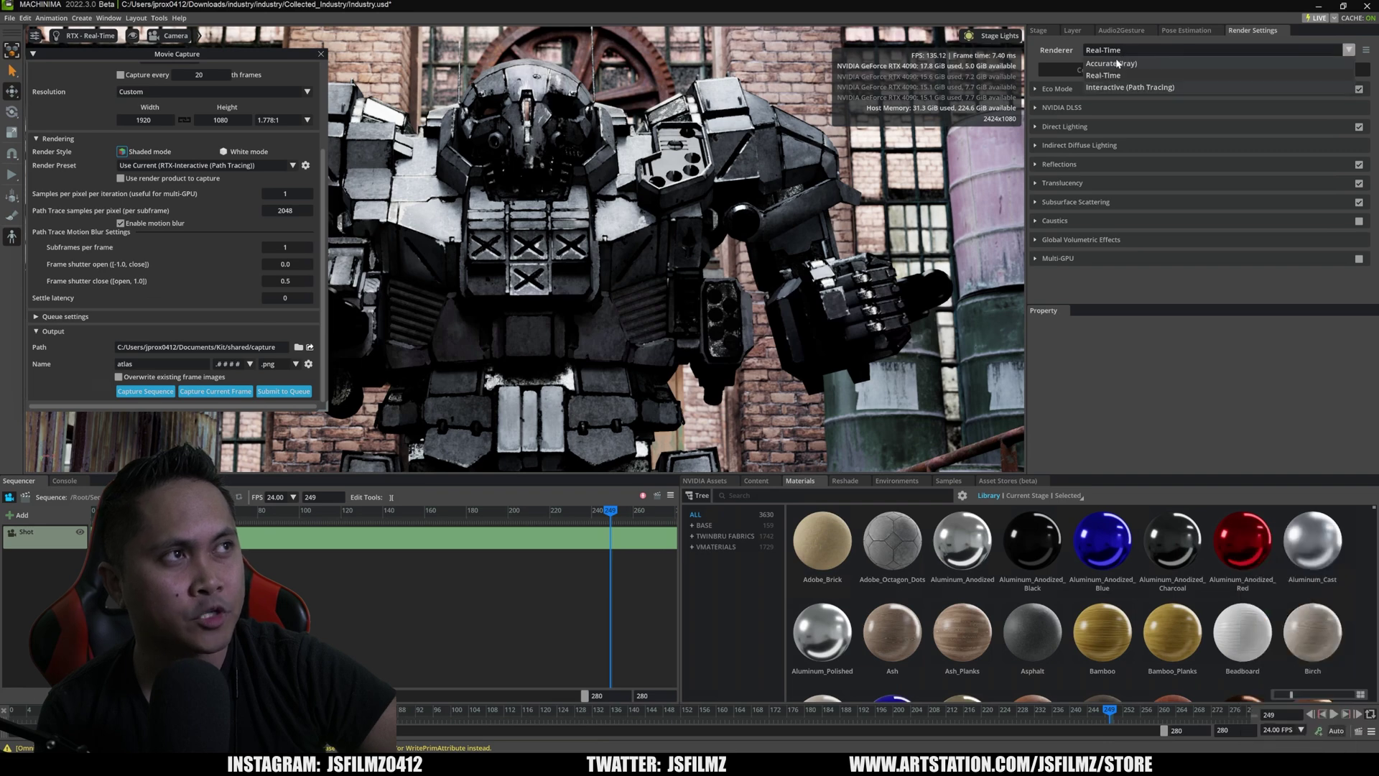
pyautogui.click(1109, 88)
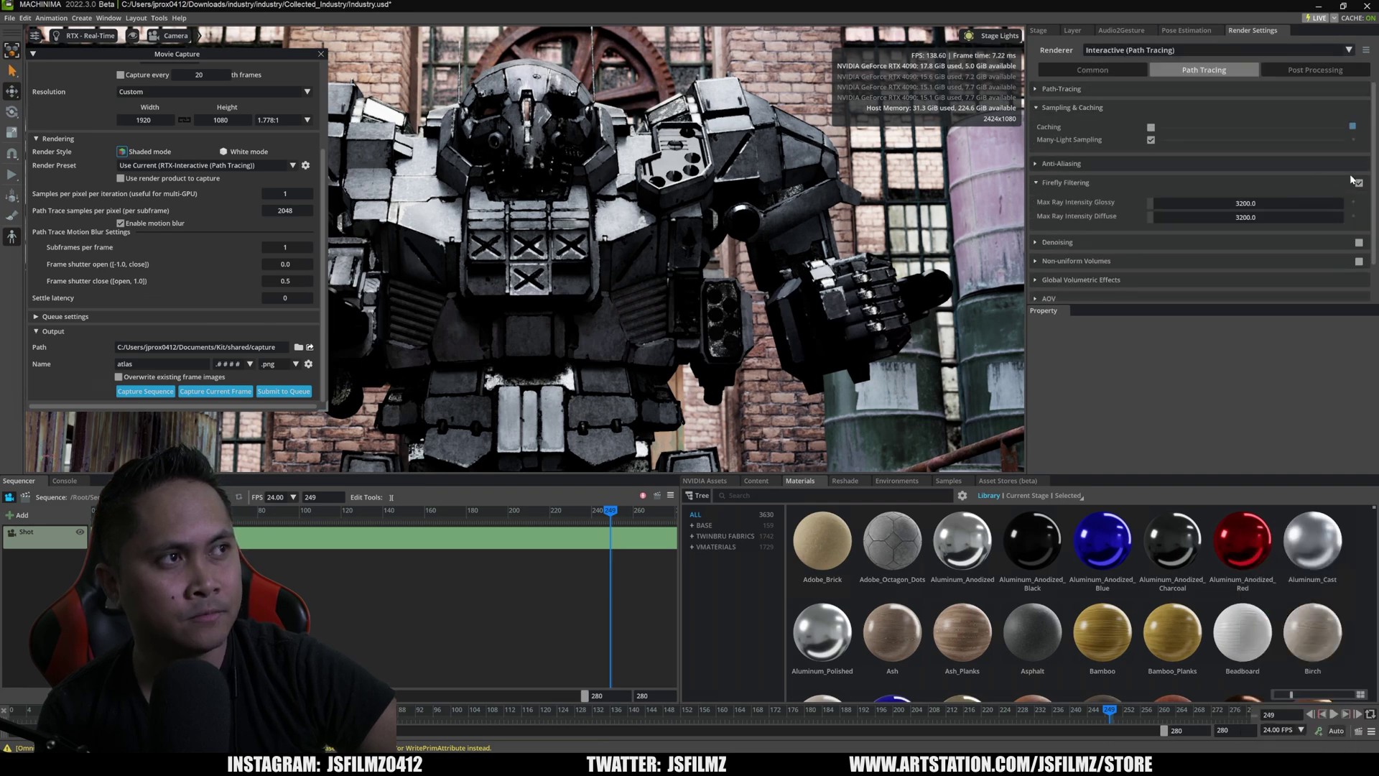
pyautogui.moveTo(1374, 221); pyautogui.dragTo(1374, 283)
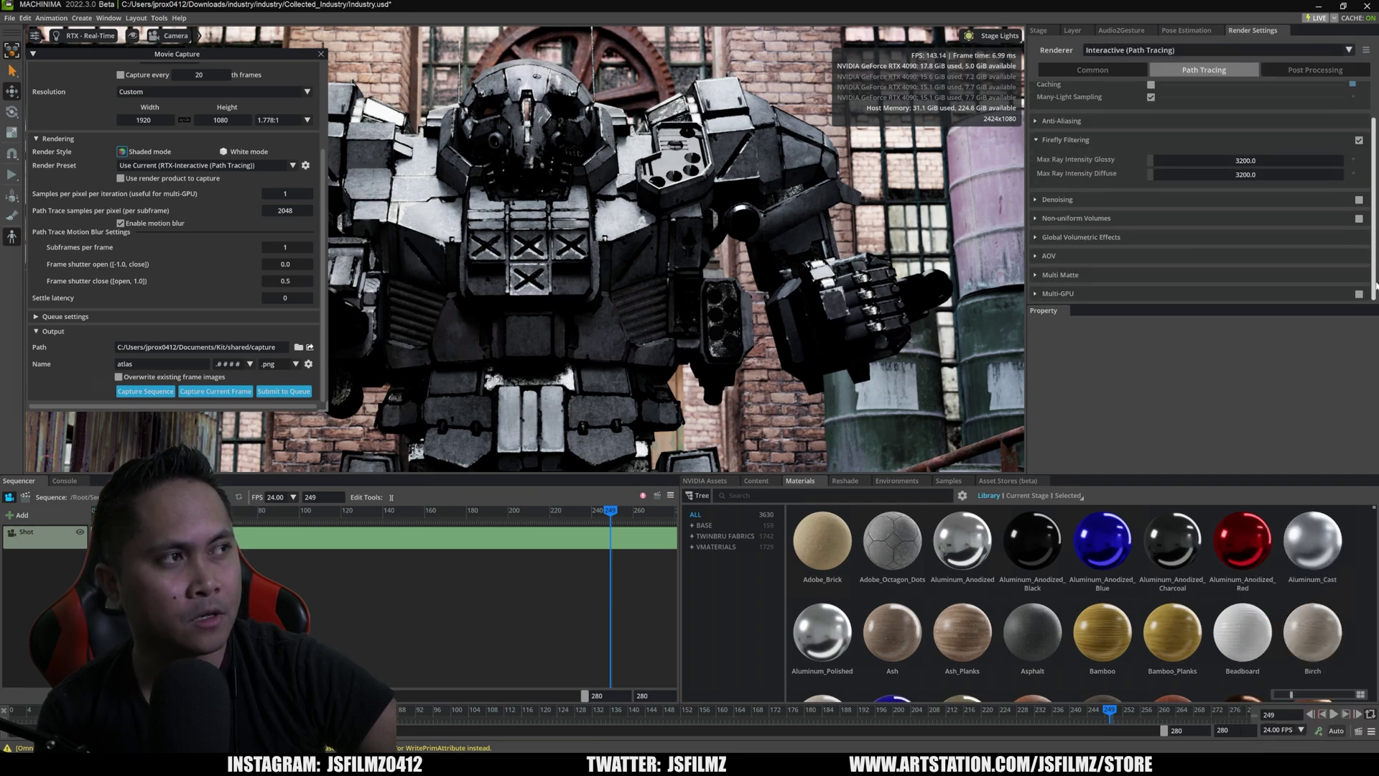
pyautogui.click(1358, 295)
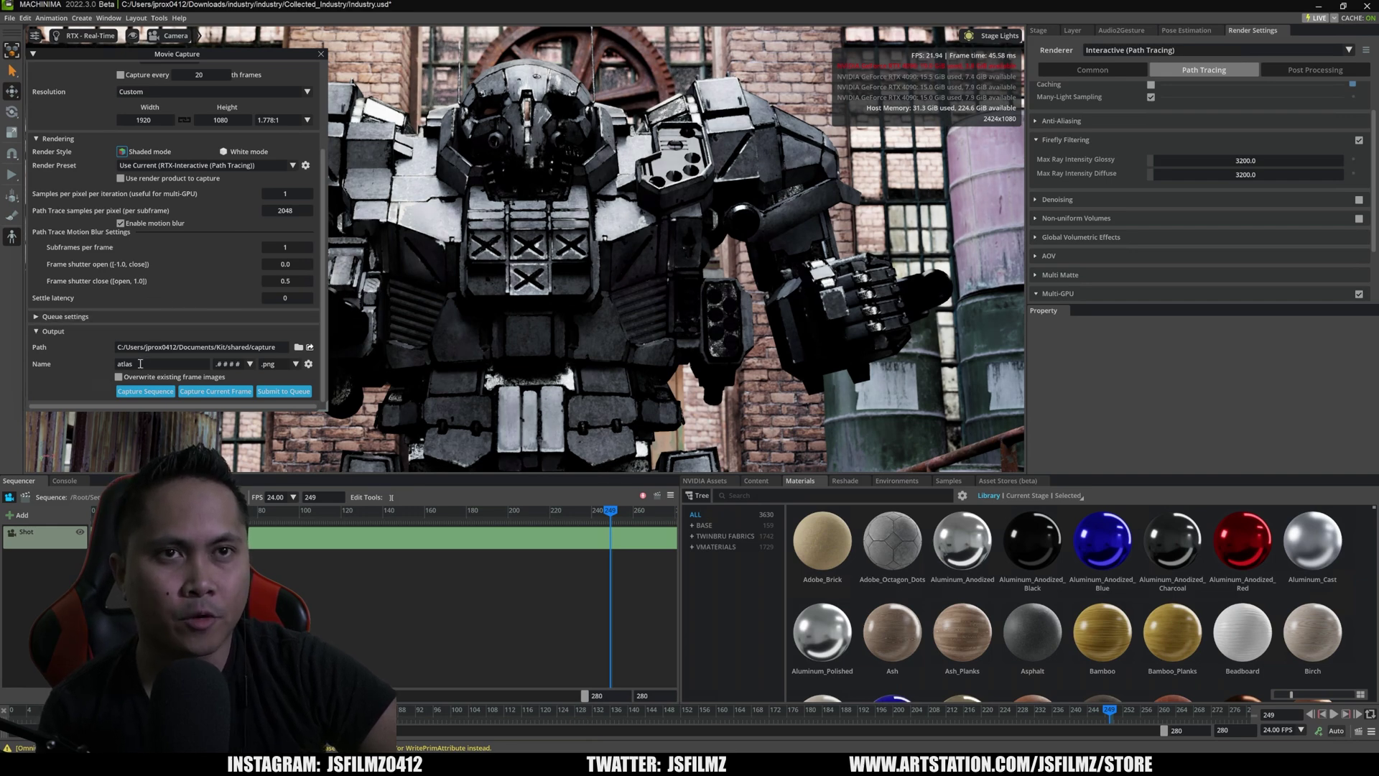
# Step: Name the Movie Capture output multi and set the samples per pixel per iteration to 4
pyautogui.click(90, 363)
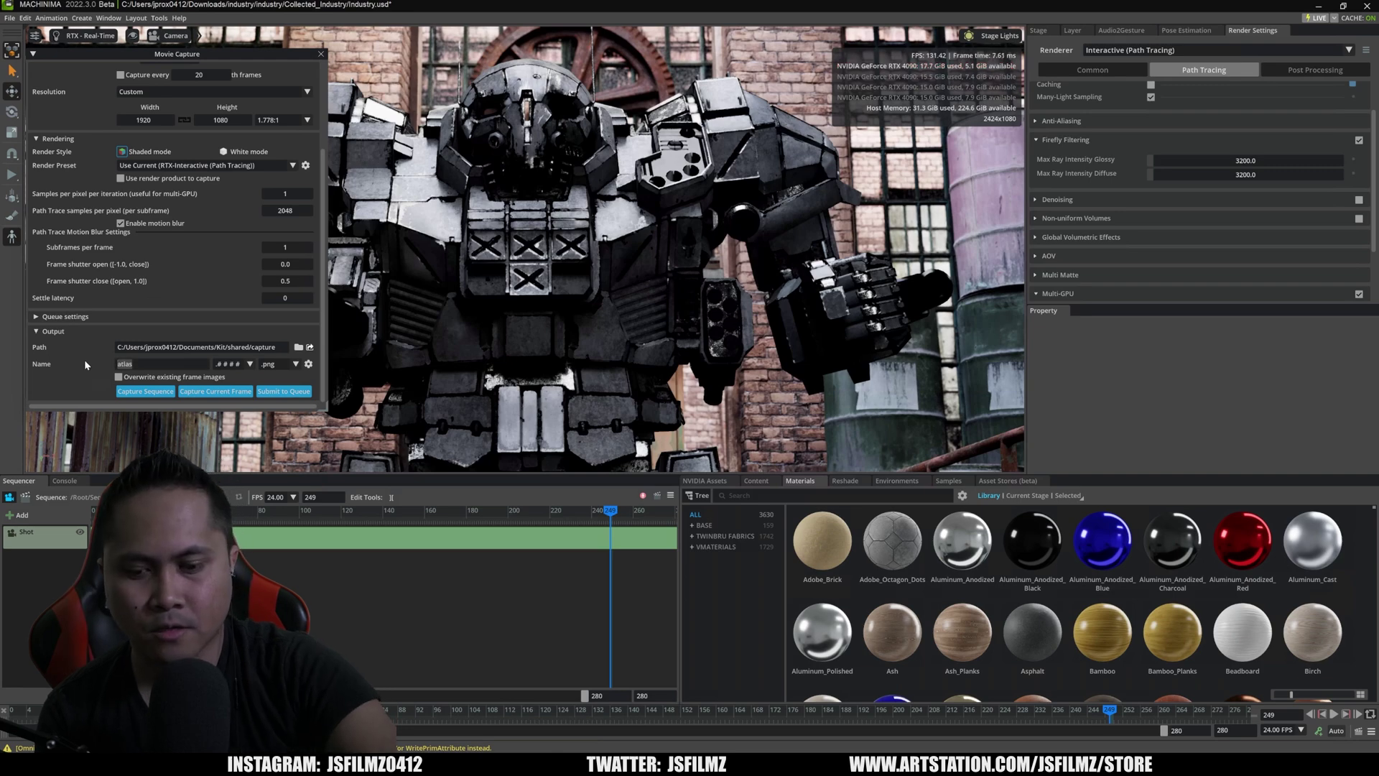
pyautogui.write('mul')
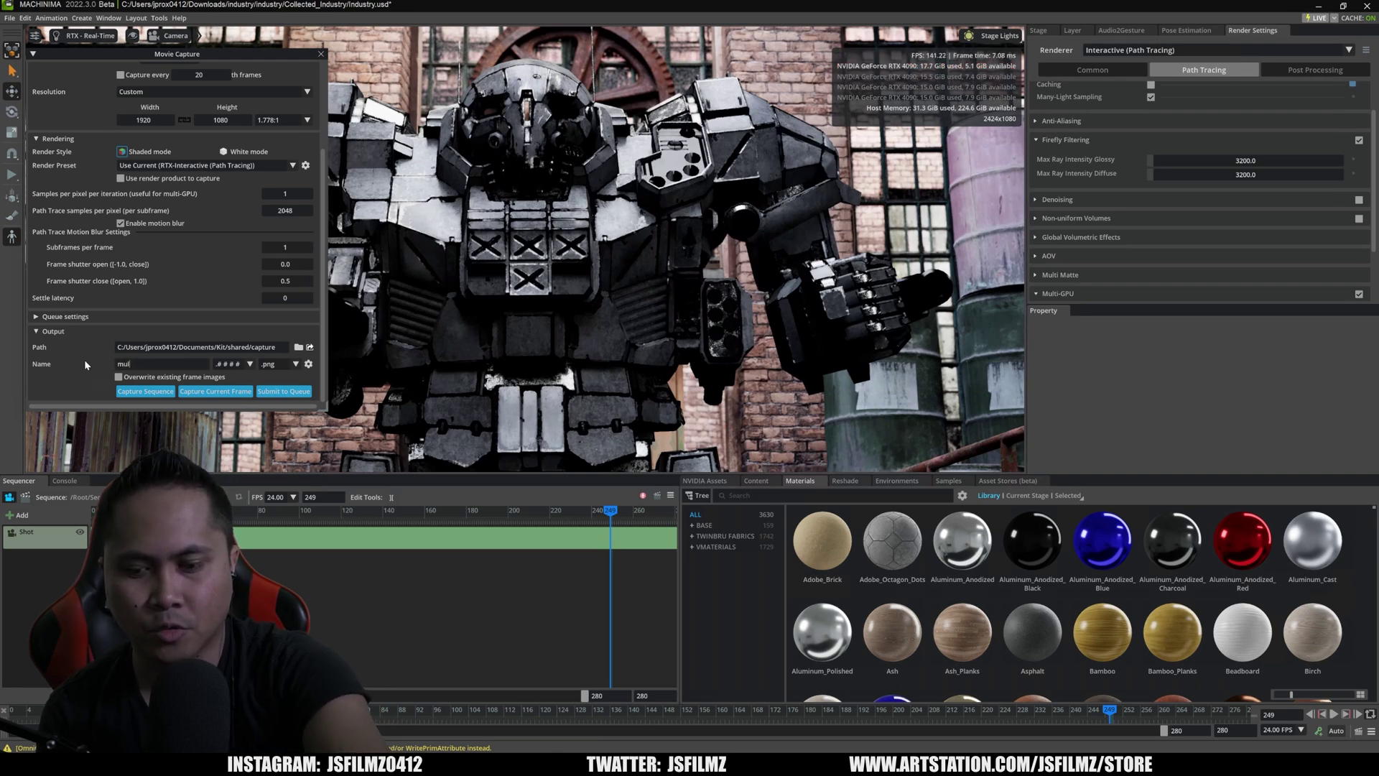
pyautogui.write('ti')
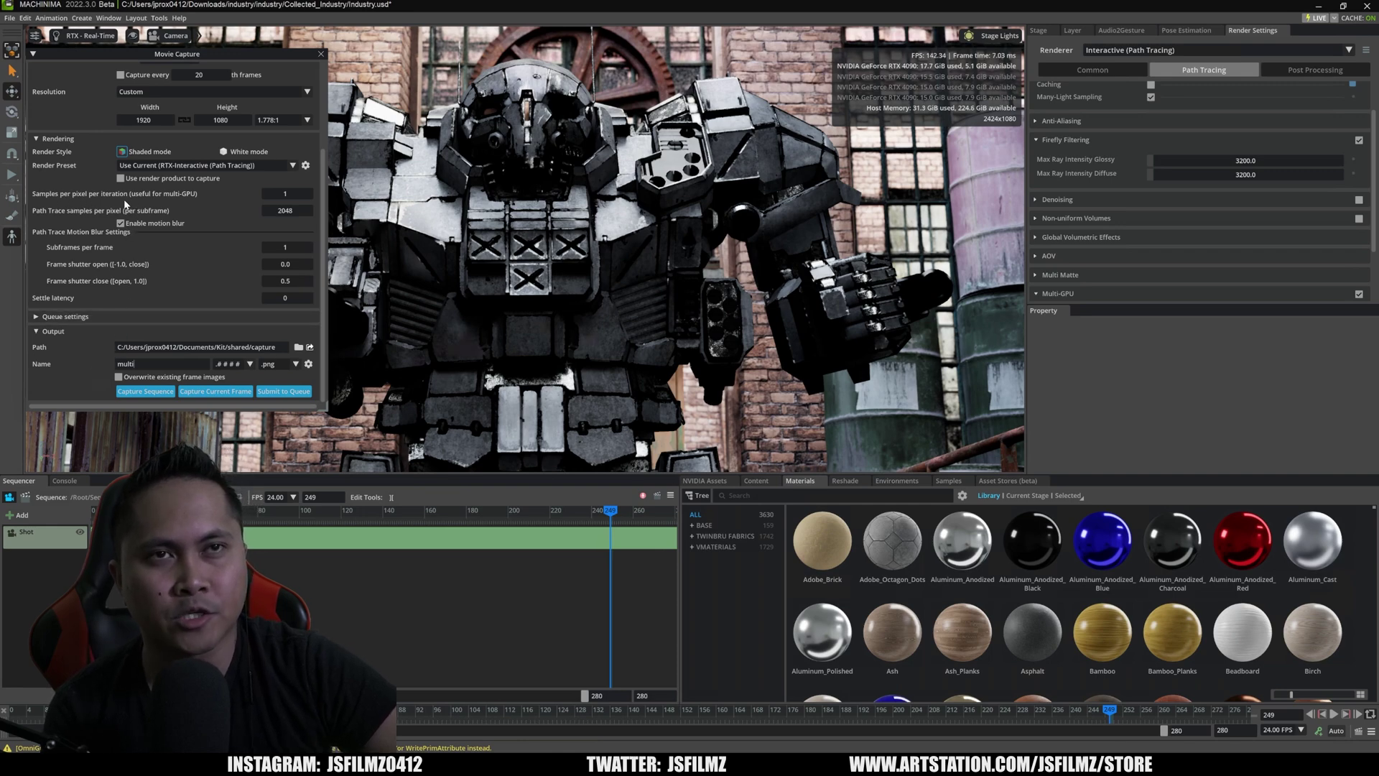
pyautogui.doubleClick(288, 195)
pyautogui.write('4')
pyautogui.press('Return')
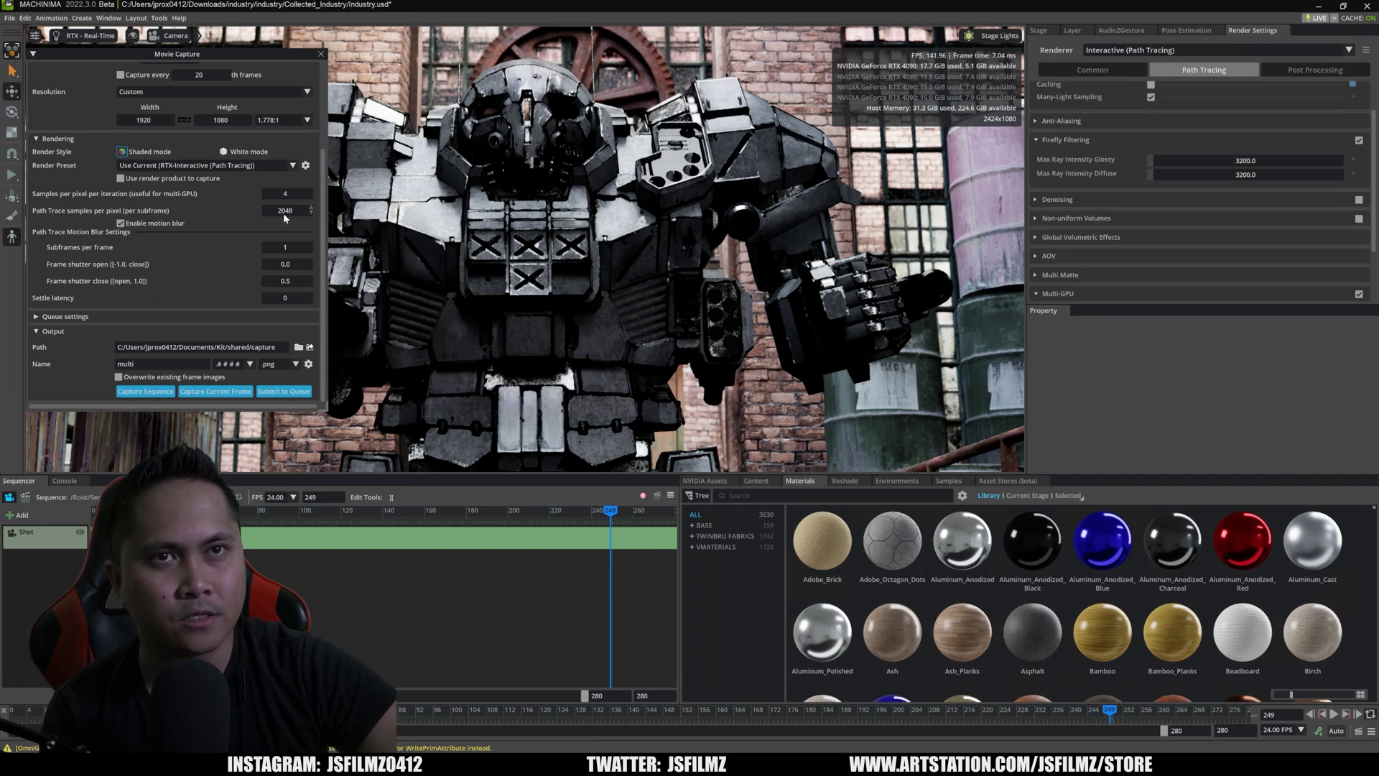
# Step: Capture the current frame with Multi-GPU path tracing and bring up Task Manager to monitor the GPUs
pyautogui.click(218, 392)
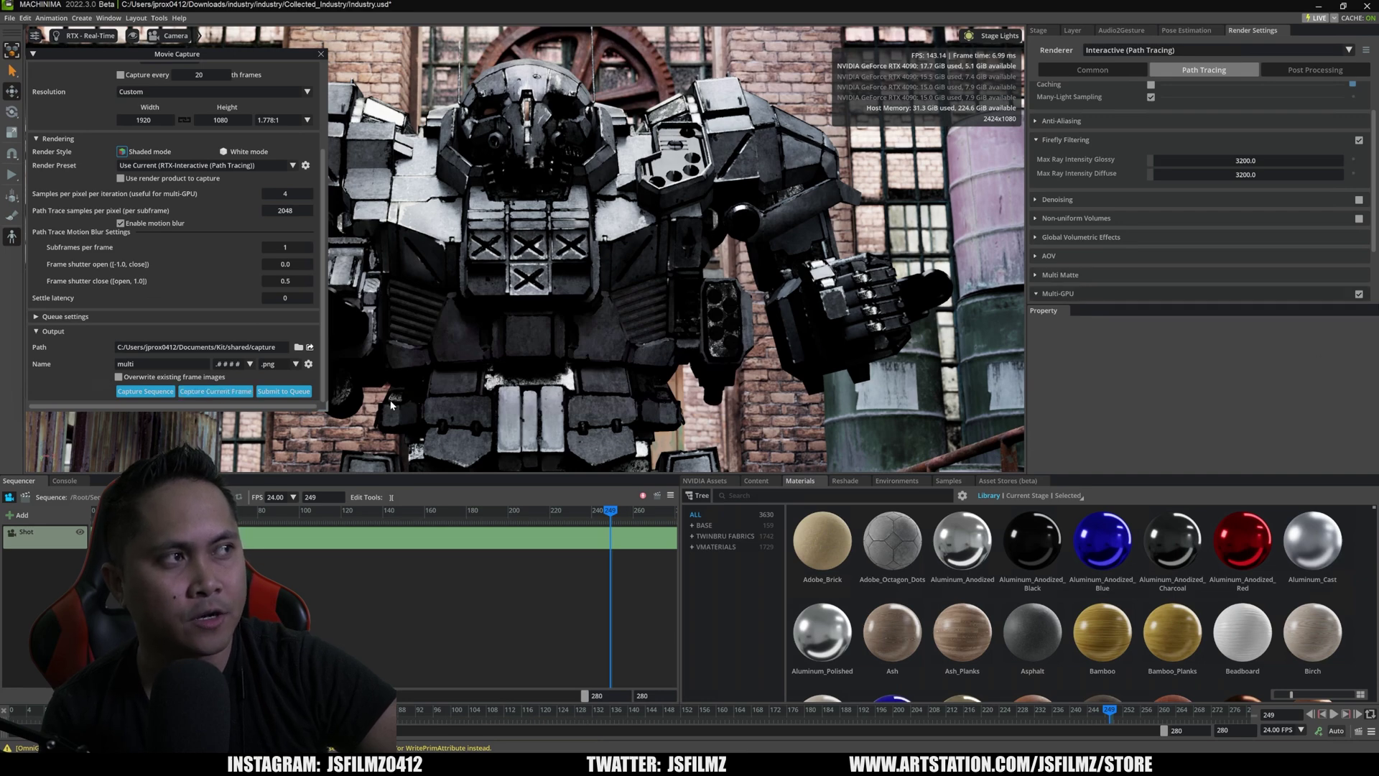
pyautogui.click(205, 392)
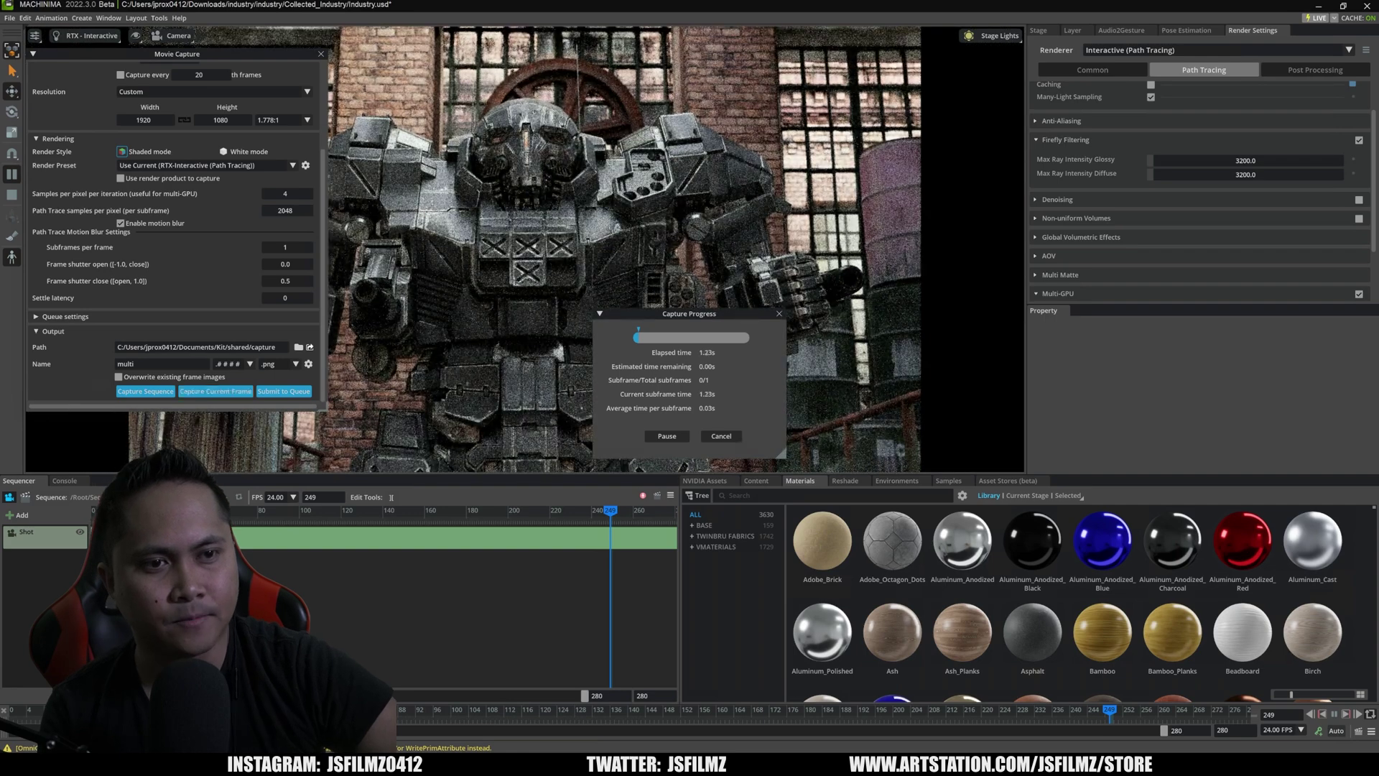
pyautogui.hotkey('ctrl', 'shift', 'Escape')
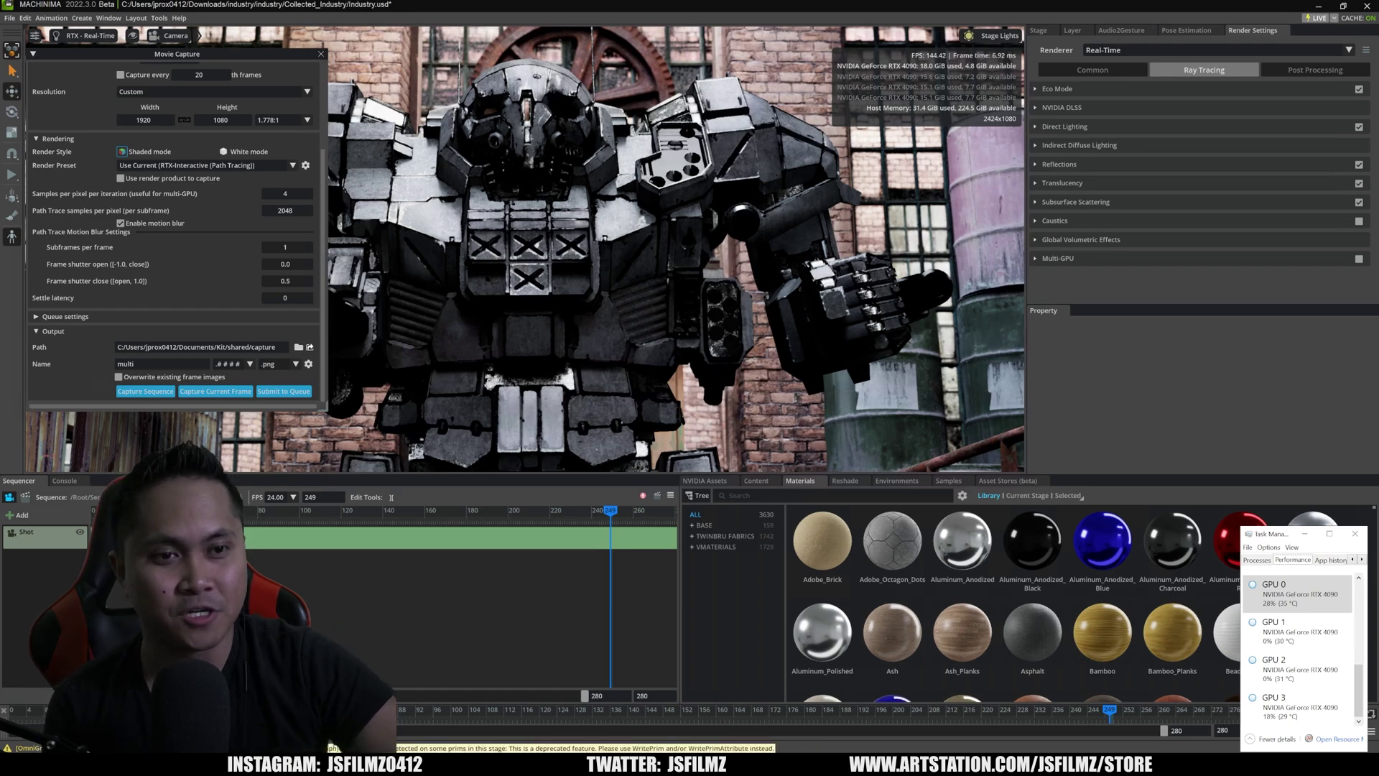
# Step: Compare the atlas1.png and multi1.png renders in Photos, and check the file details of atlas1 in the capture folder
pyautogui.click(442, 764)
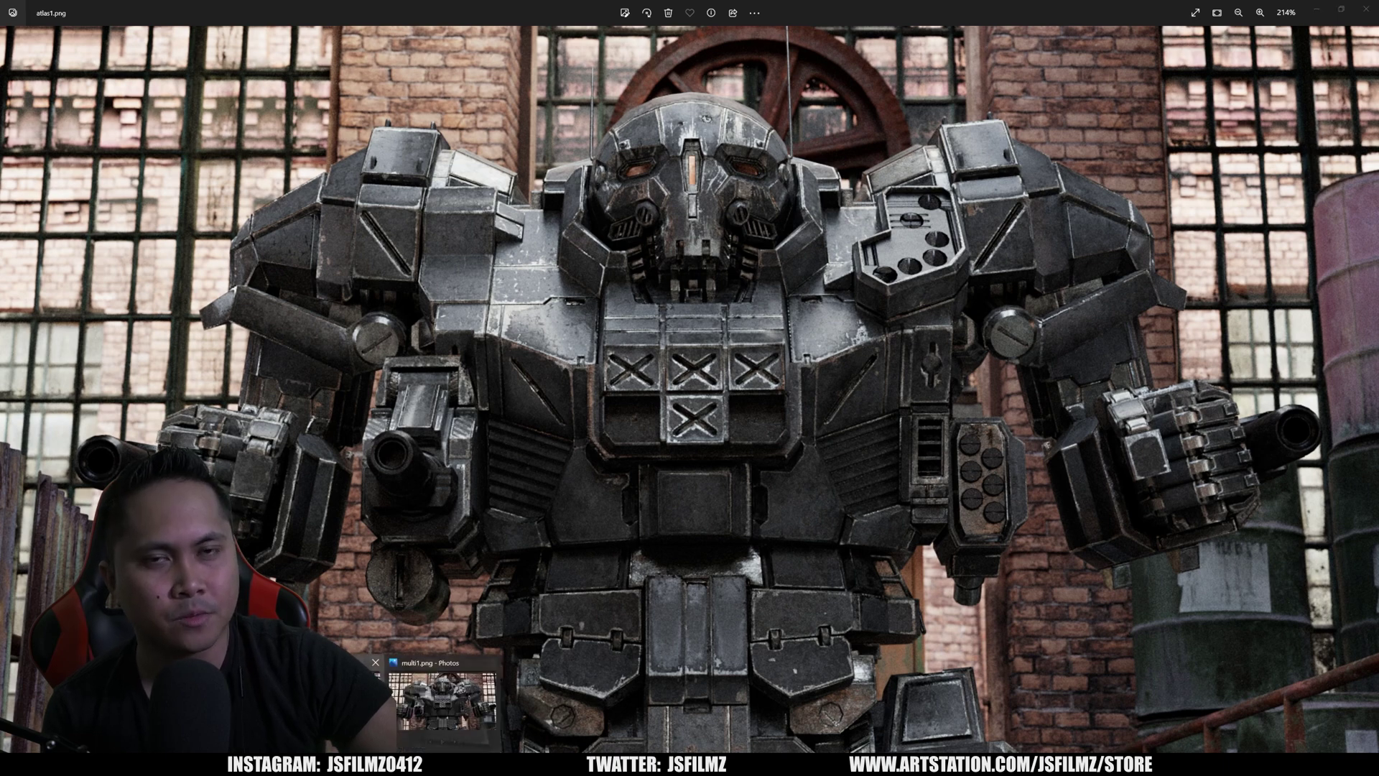
pyautogui.click(424, 703)
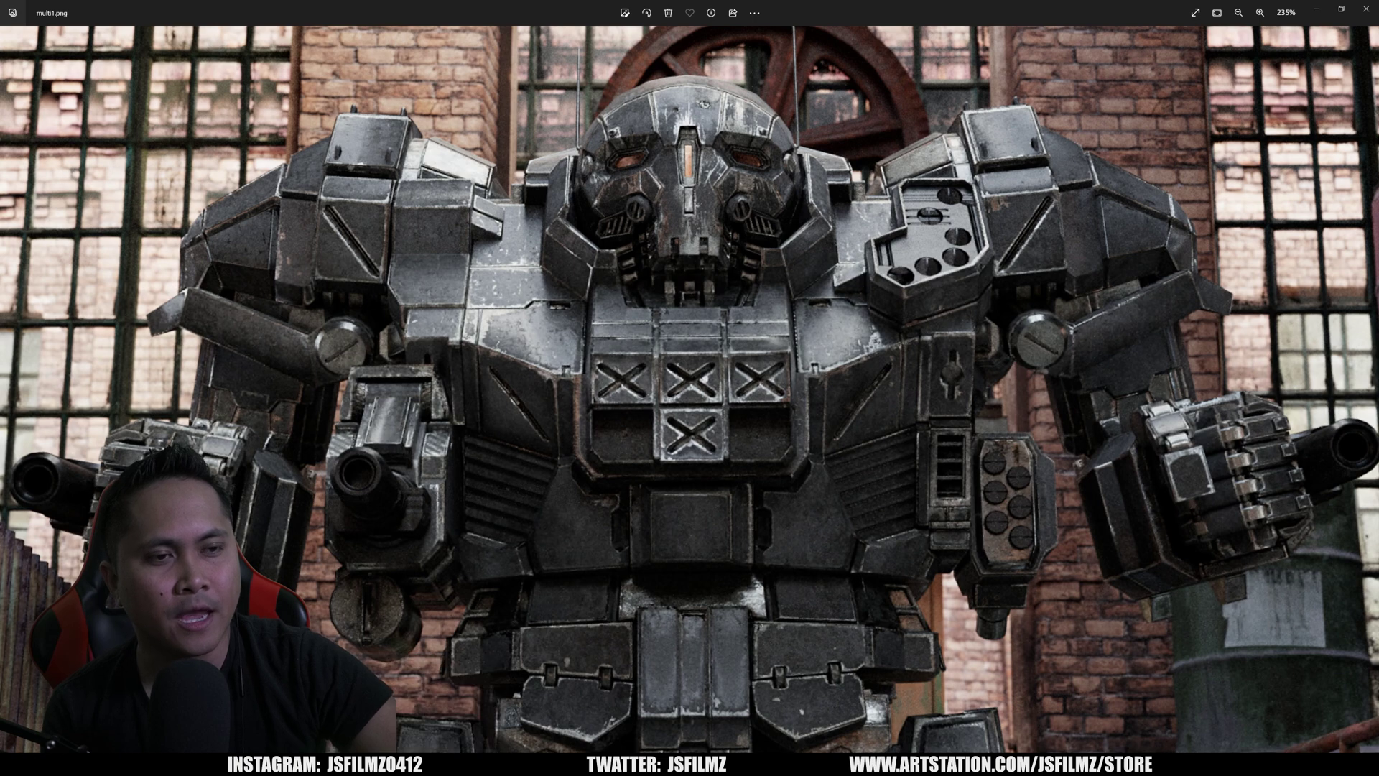
pyautogui.moveTo(440, 762)
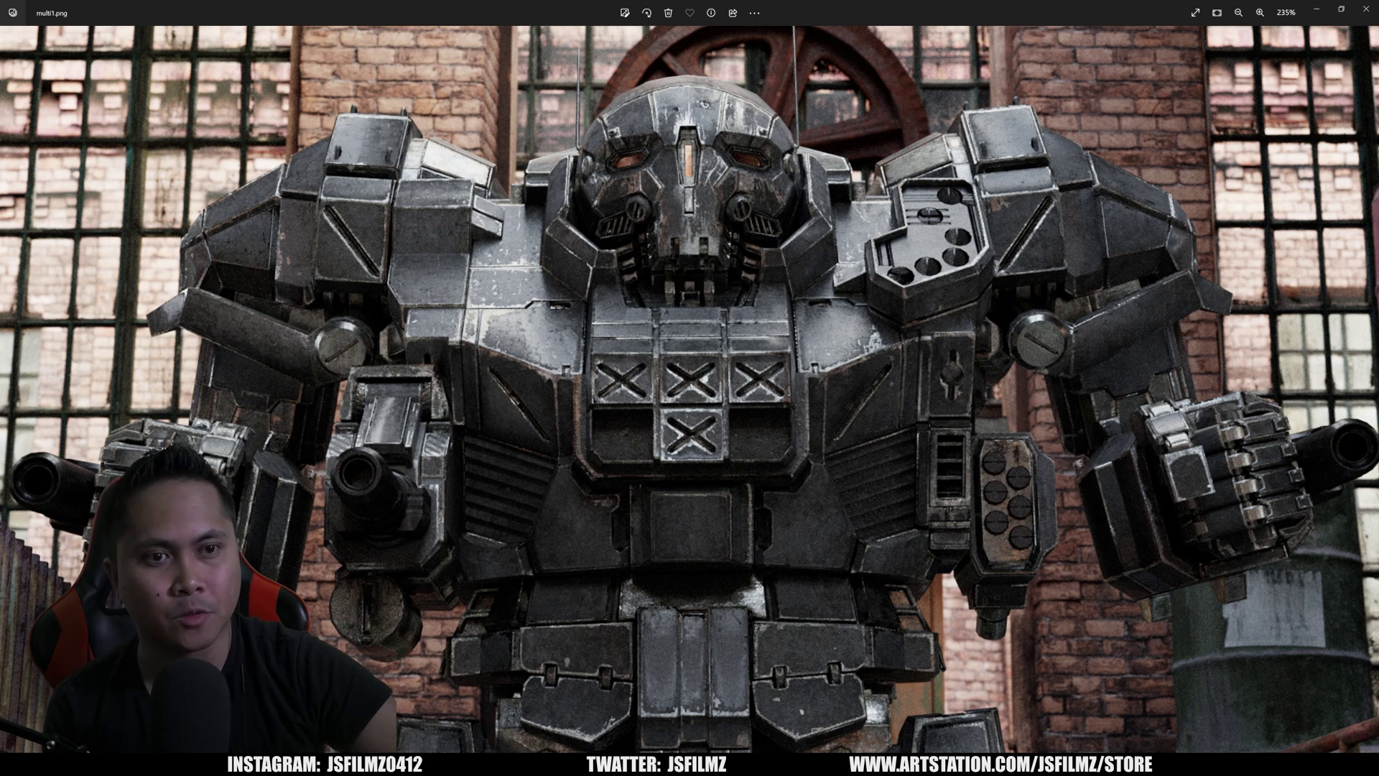
pyautogui.hotkey('alt', 'Tab')
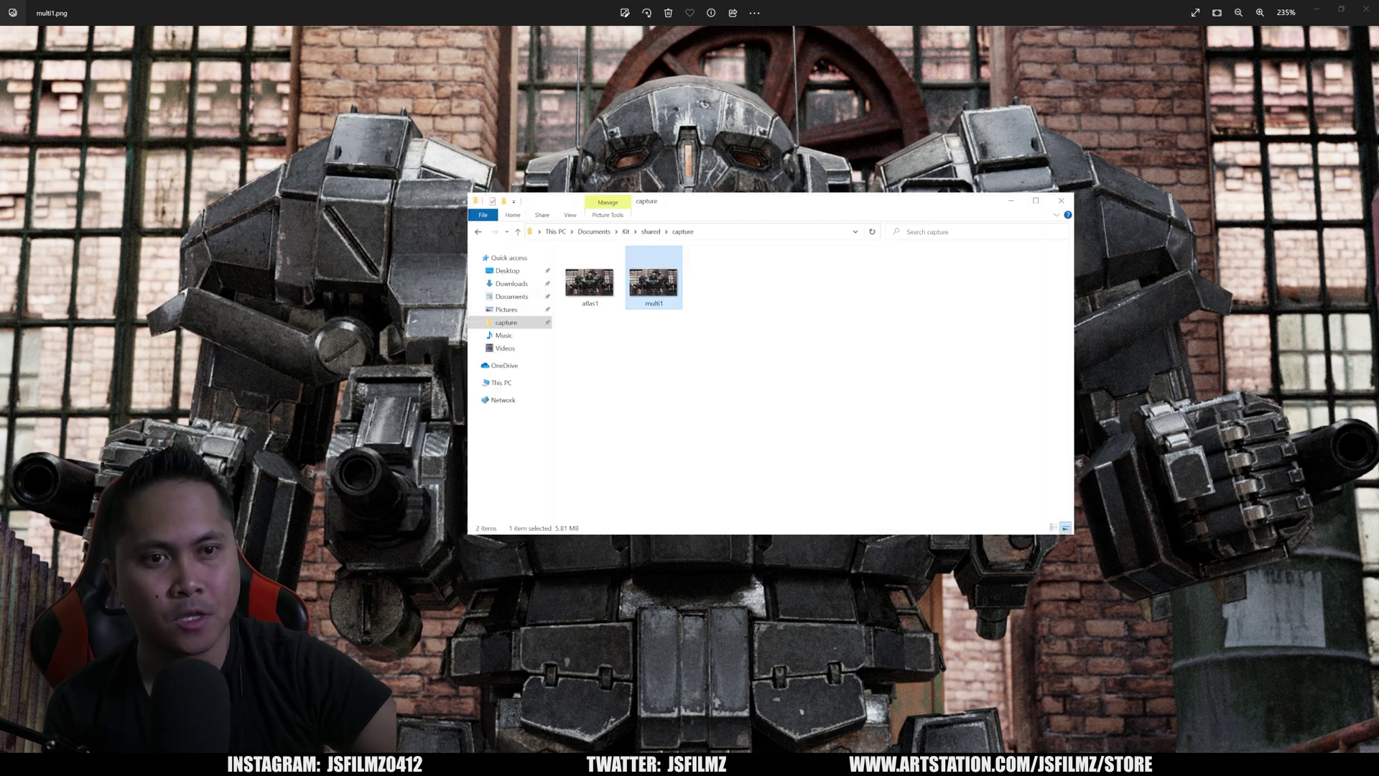
pyautogui.click(588, 287)
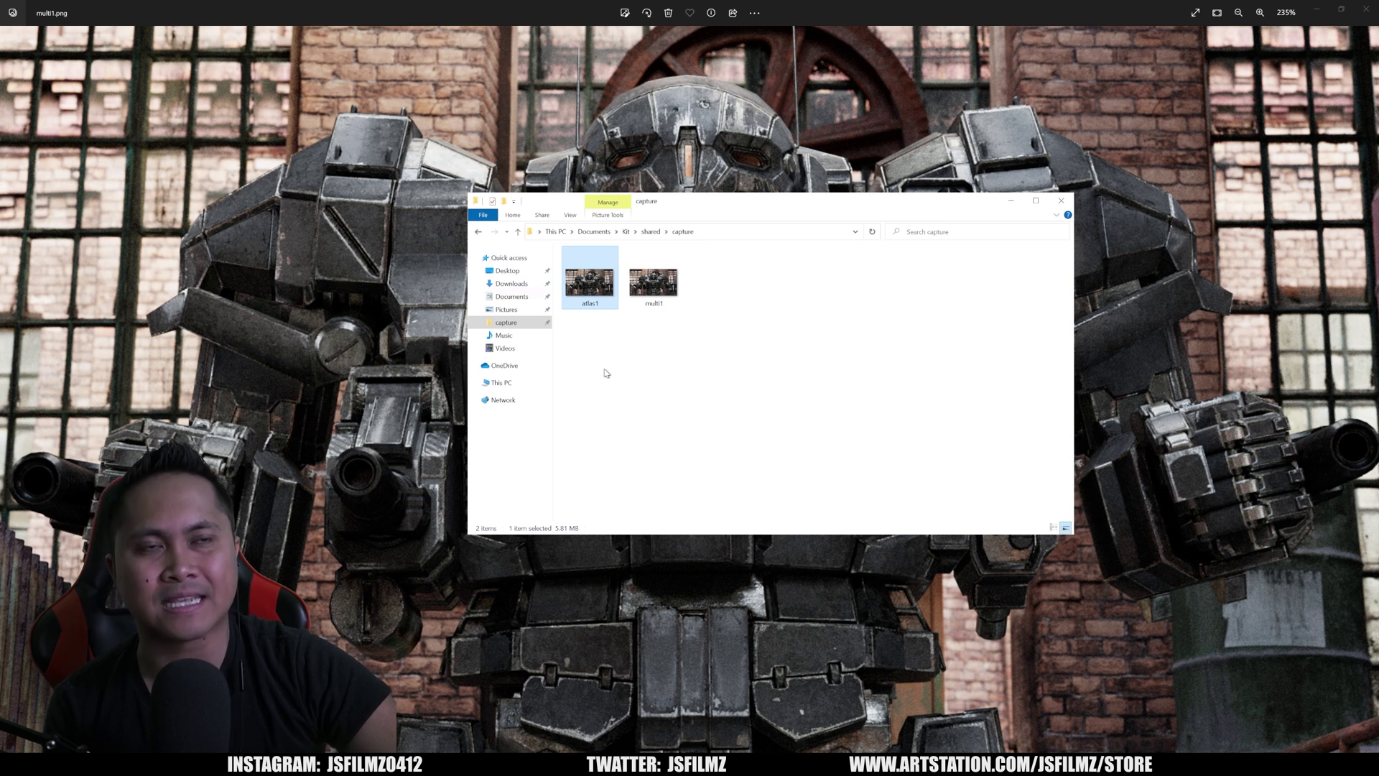
pyautogui.moveTo(600, 291)
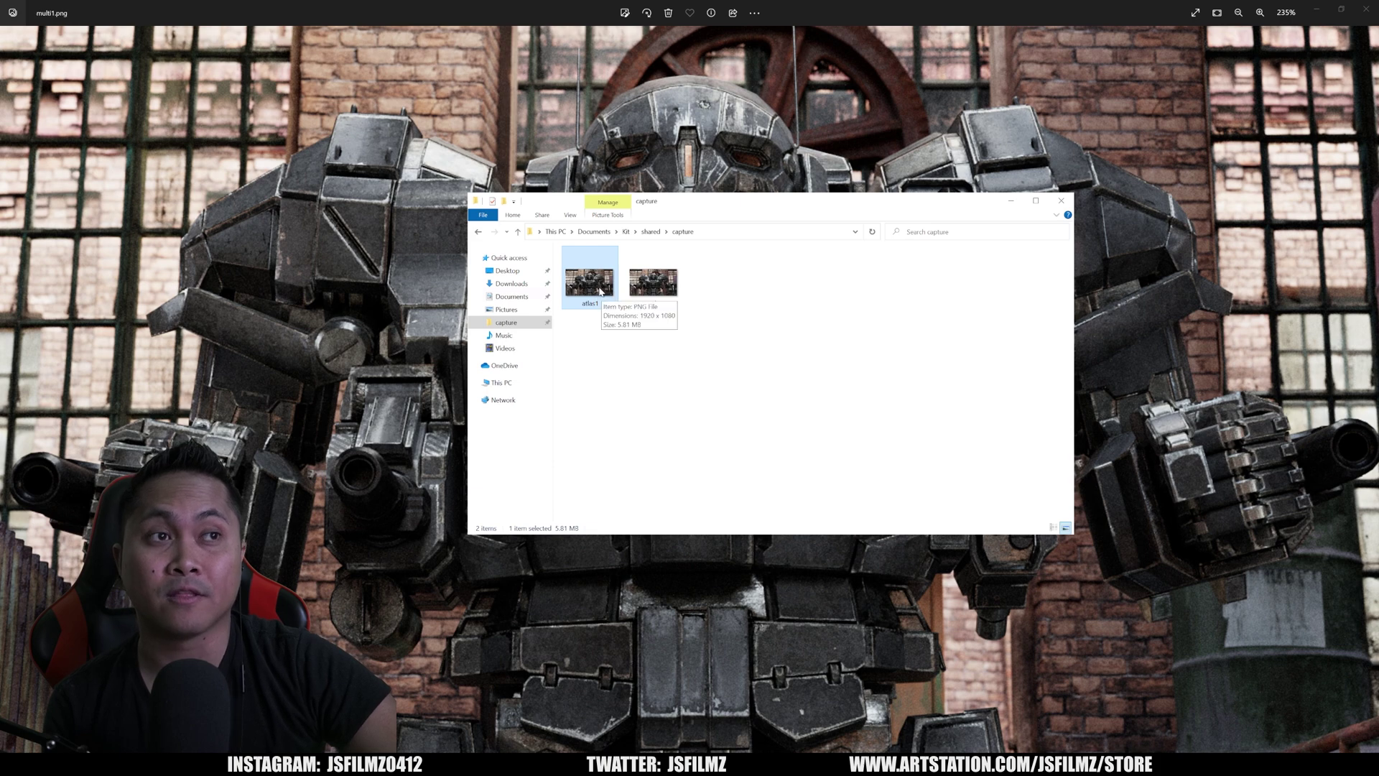
pyautogui.click(1011, 202)
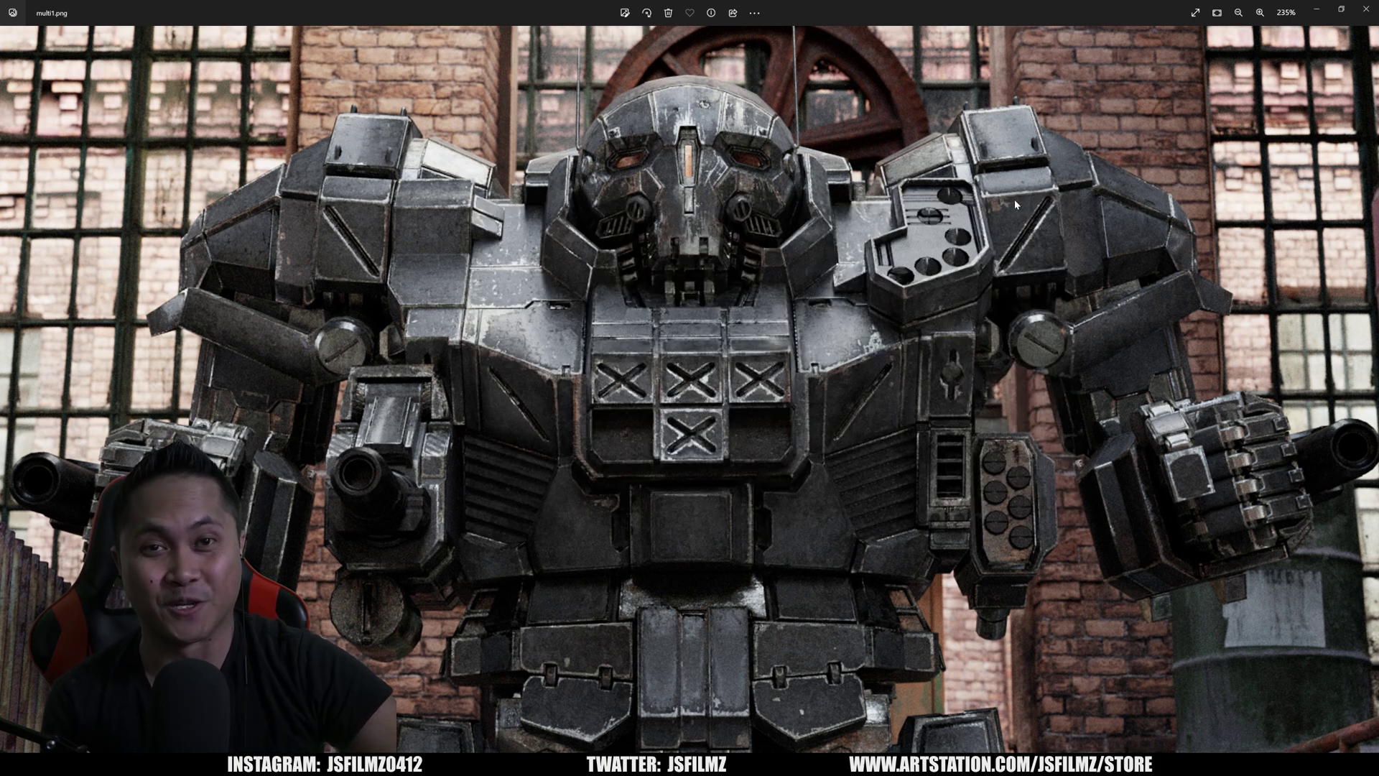